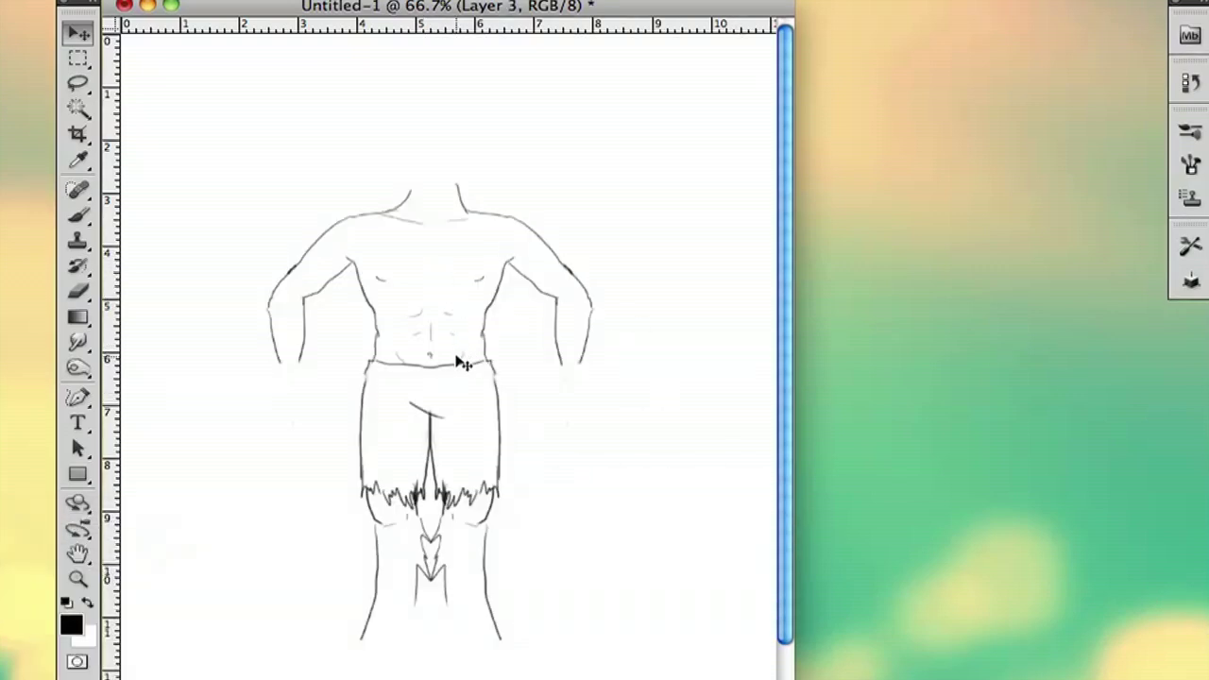
Shift the headless body sketch slightly down the canvas
mouse_move(424, 315)
left_mouse_down()
mouse_move(422, 353)
mouse_move(425, 304)
mouse_move(423, 324)
left_mouse_up()
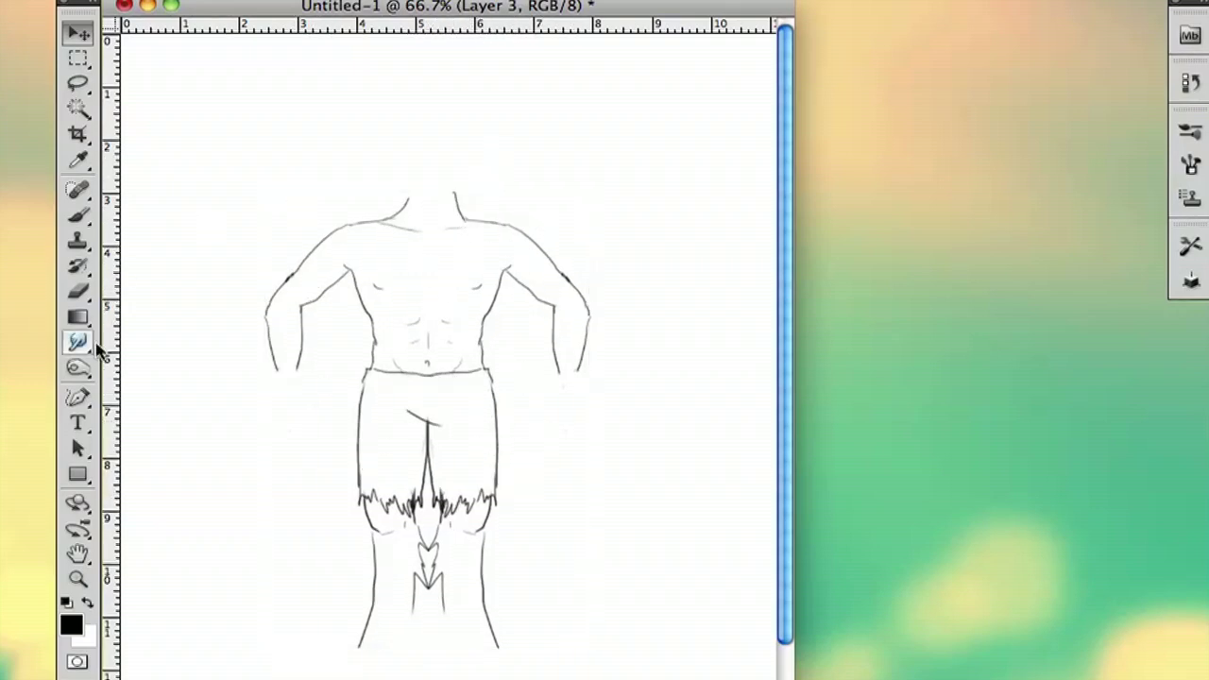
key("e")
Brush a rough construction circle for the head above the neck on a new layer, redrawing it as needed
left_click(77, 578)
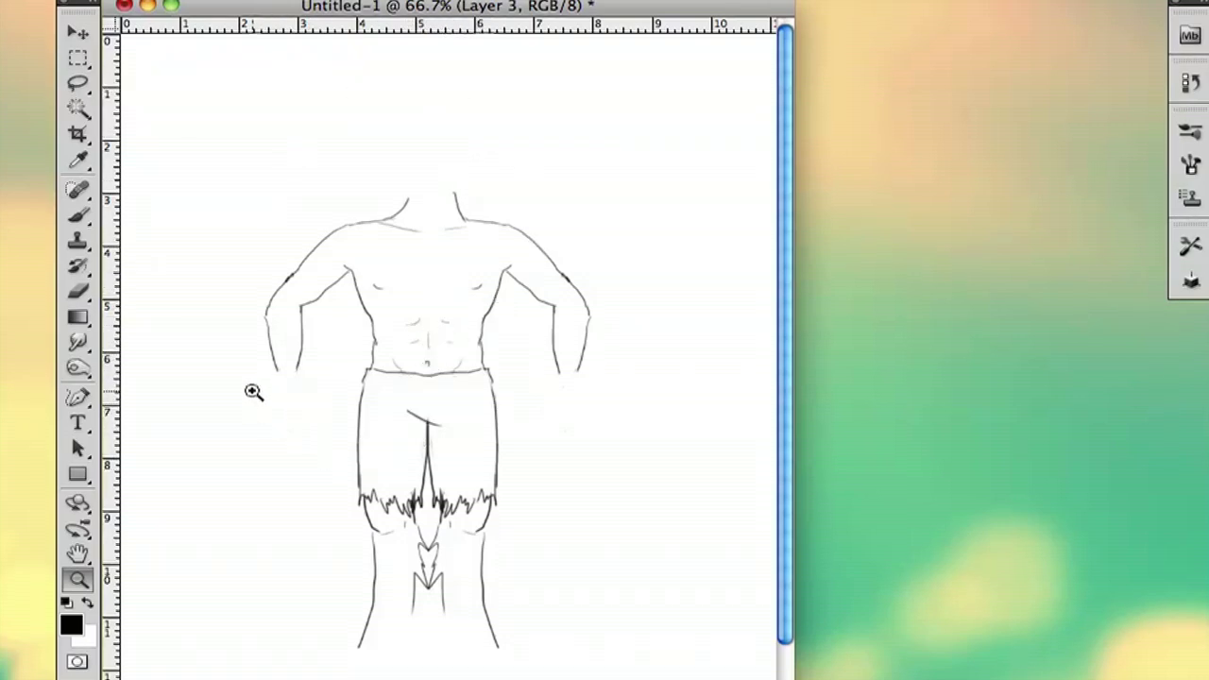
mouse_move(285, 411)
left_mouse_down()
mouse_move(311, 430)
mouse_move(241, 406)
left_mouse_up()
left_click(77, 216)
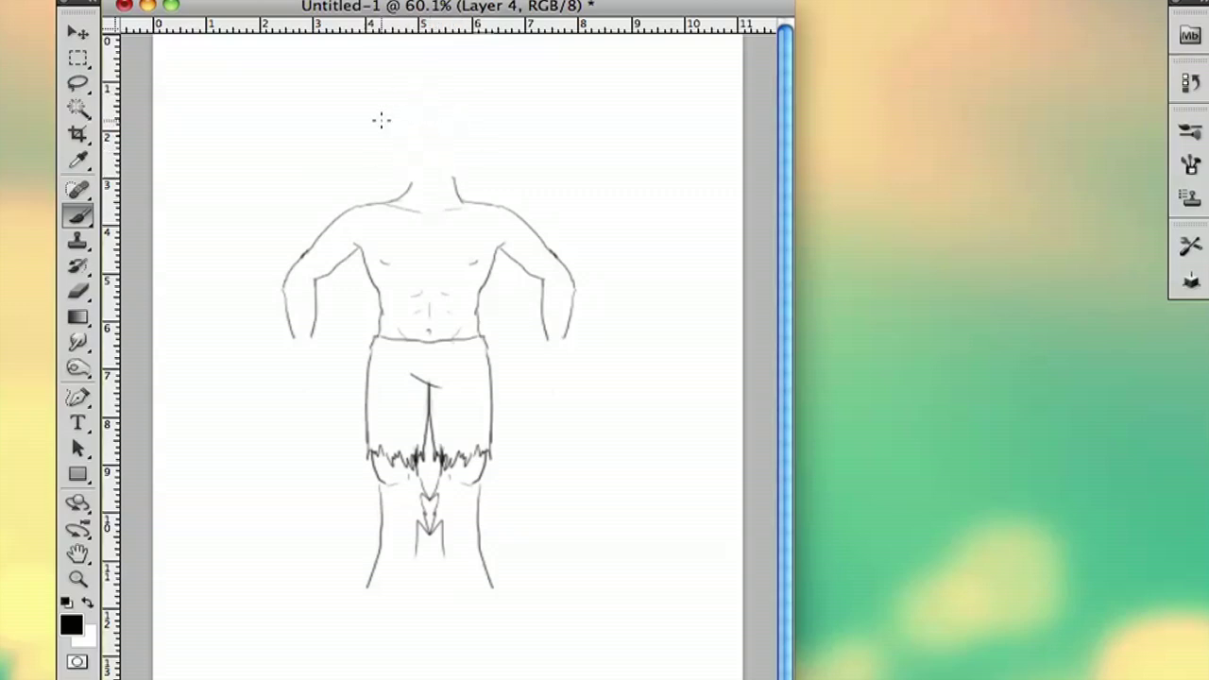
mouse_move(439, 170)
left_mouse_down()
mouse_move(417, 105)
mouse_move(455, 117)
mouse_move(473, 149)
mouse_move(398, 168)
left_mouse_up()
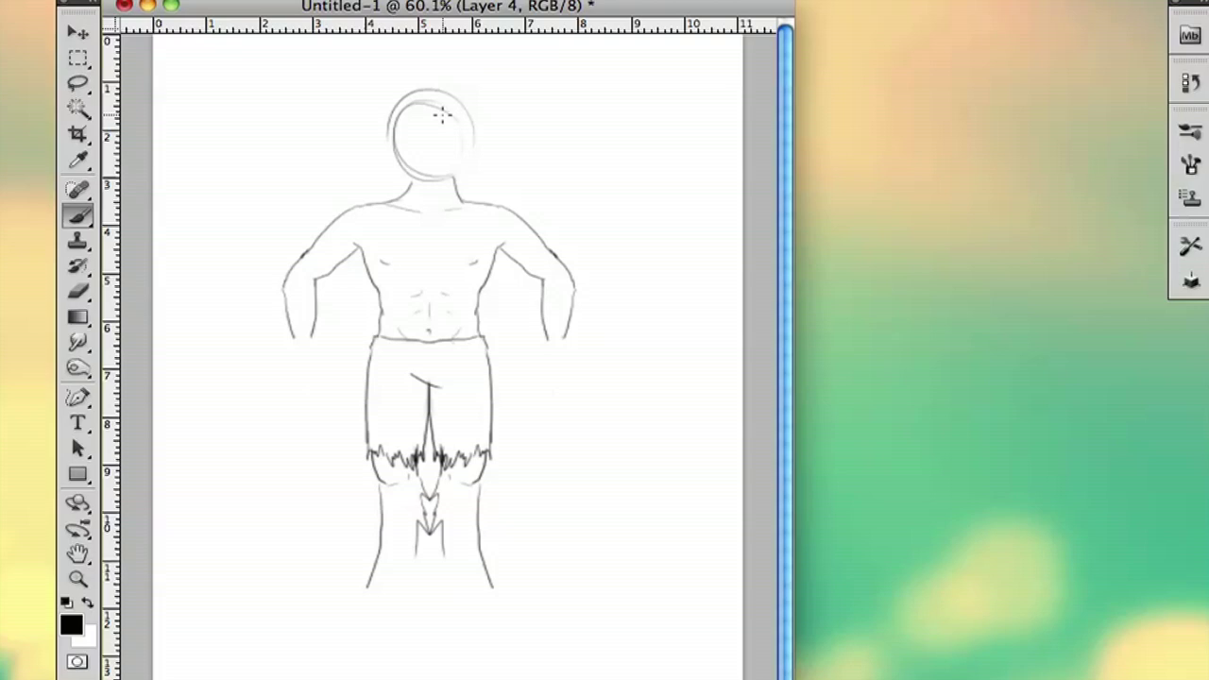
key("super+z")
mouse_move(398, 123)
left_mouse_down()
mouse_move(474, 139)
mouse_move(401, 154)
mouse_move(421, 107)
mouse_move(453, 151)
left_mouse_up()
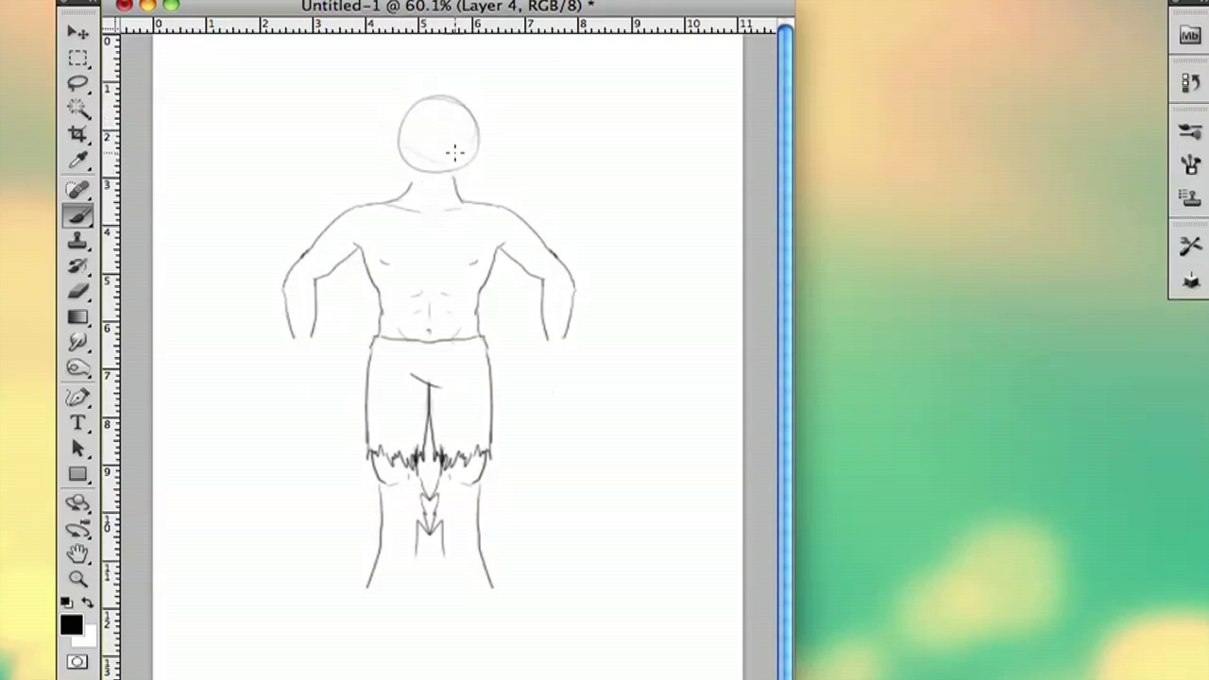
key("super+z")
mouse_move(394, 115)
left_mouse_down()
mouse_move(466, 108)
mouse_move(463, 164)
left_mouse_up()
key("super+z")
Rough out an angular brow, a long muzzle and jaw on one side of the head circle, plus the neck lines
mouse_move(410, 108)
left_mouse_down()
mouse_move(397, 107)
mouse_move(518, 113)
left_mouse_up()
key("super+z")
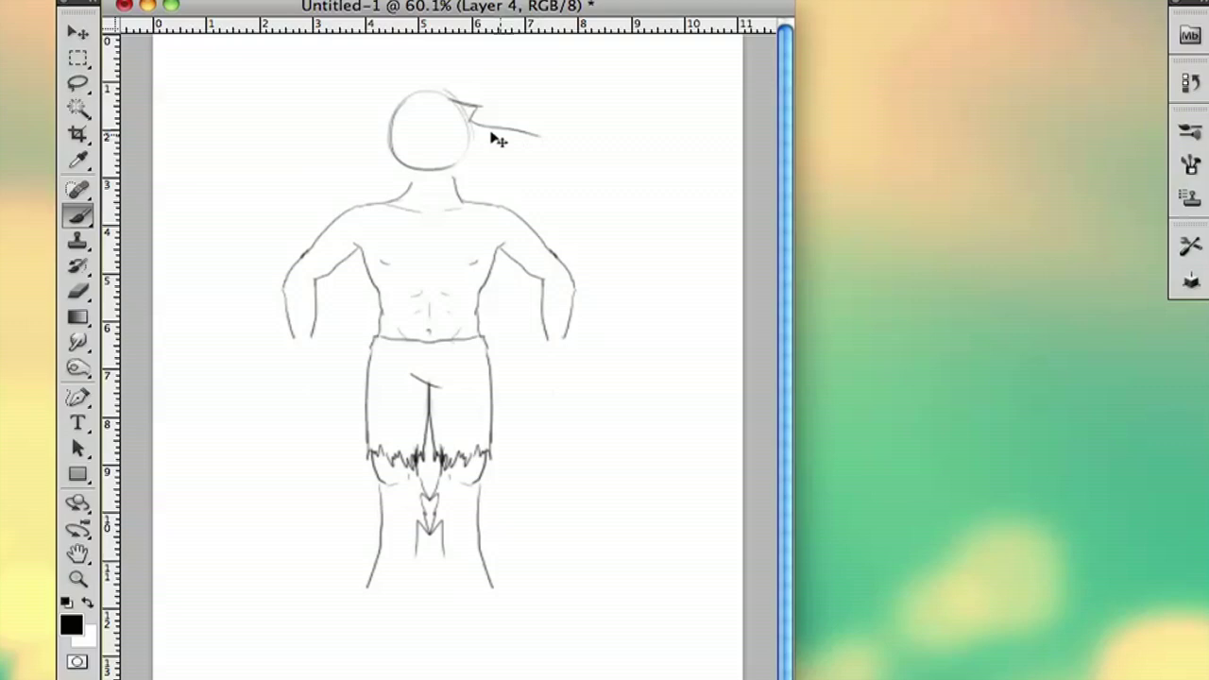
key("super+z")
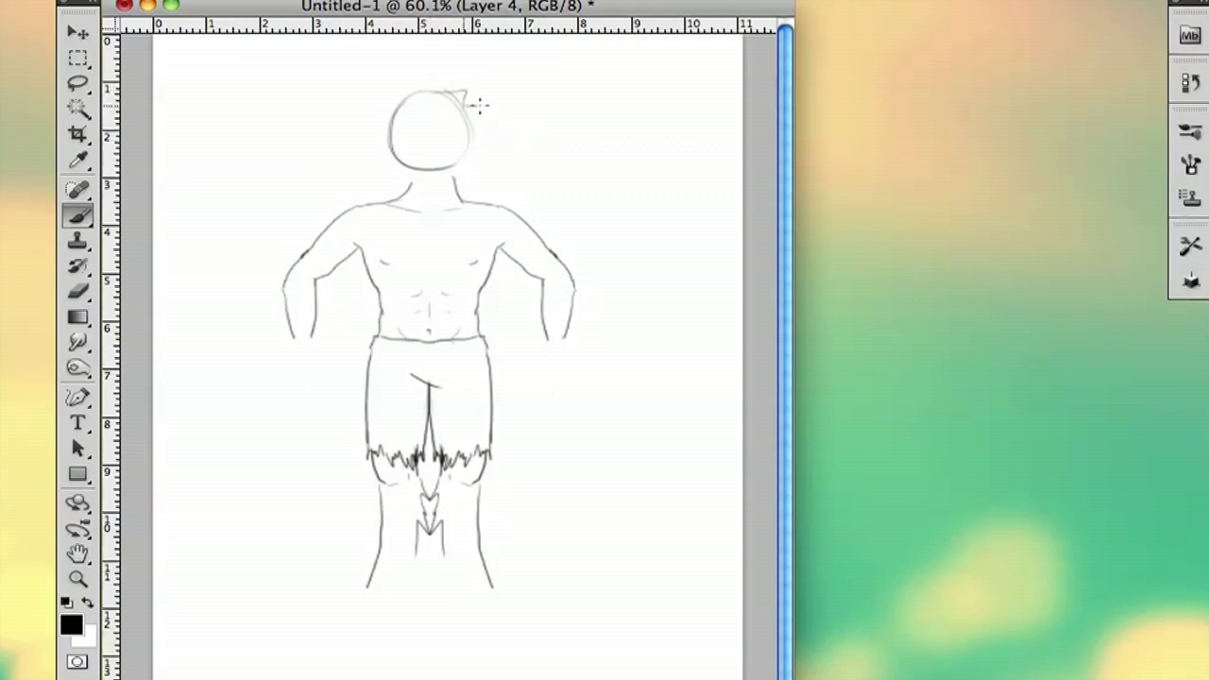
key("super+z")
left_click_drag(465, 107, 517, 98)
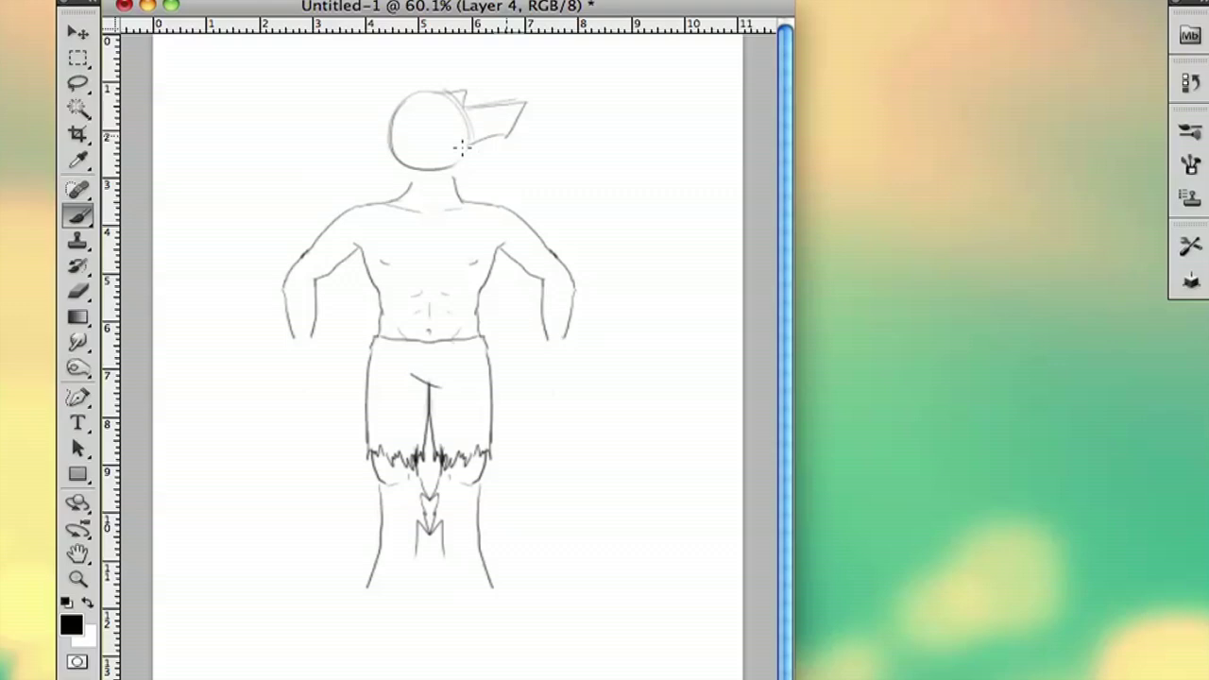
left_click_drag(482, 140, 457, 171)
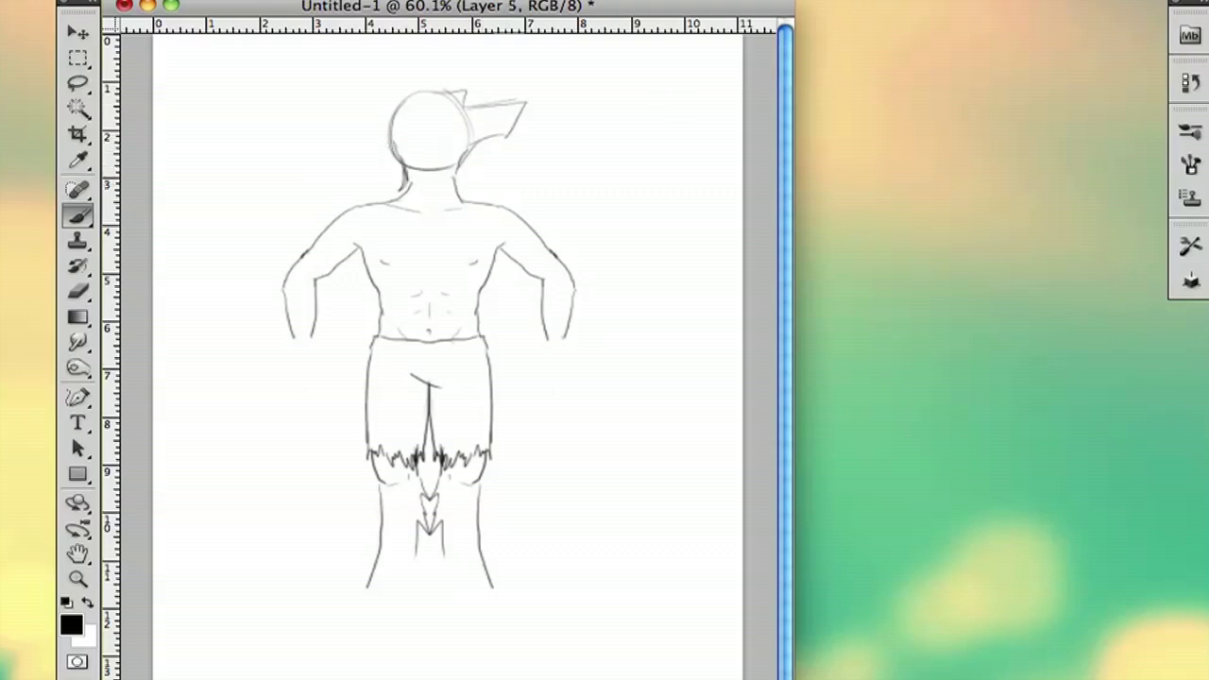
On a new layer, draw darker final lines for the brow, muzzle, ragged chin fur and furry throat
left_click(78, 579)
left_click_drag(424, 114, 472, 208)
key("b")
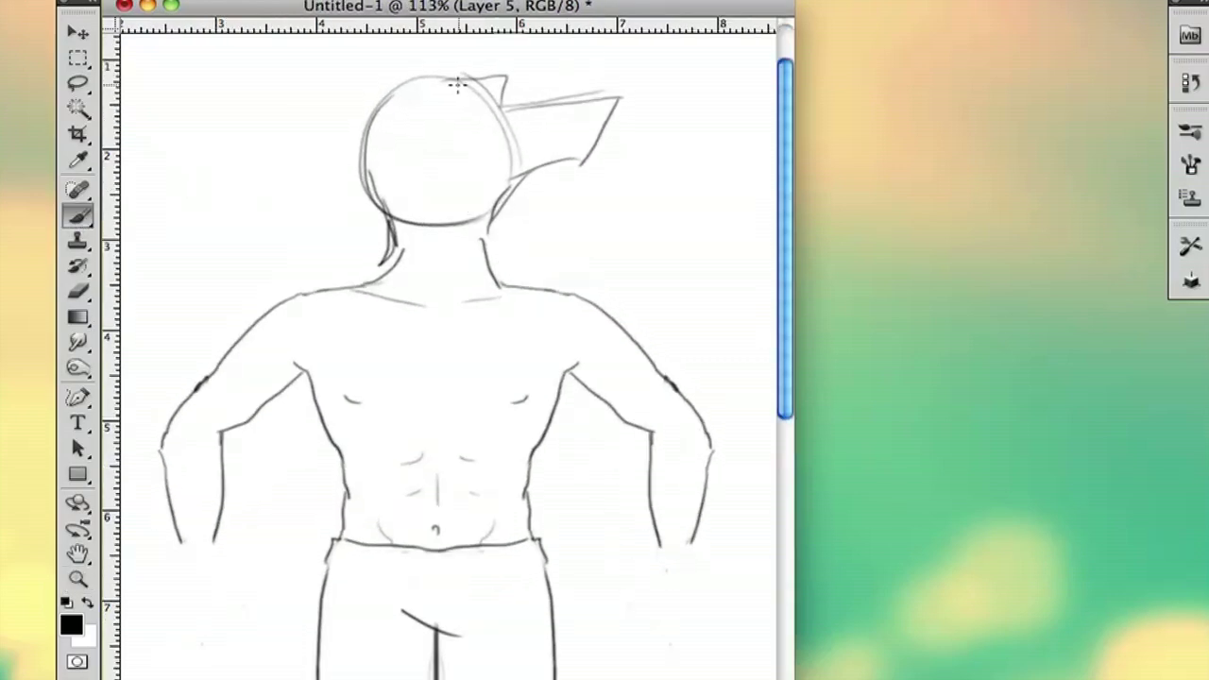
mouse_move(496, 77)
left_mouse_down()
mouse_move(495, 107)
mouse_move(506, 90)
mouse_move(585, 95)
mouse_move(605, 125)
mouse_move(588, 167)
mouse_move(525, 198)
mouse_move(513, 219)
mouse_move(509, 266)
mouse_move(522, 288)
left_mouse_up()
key("super+z")
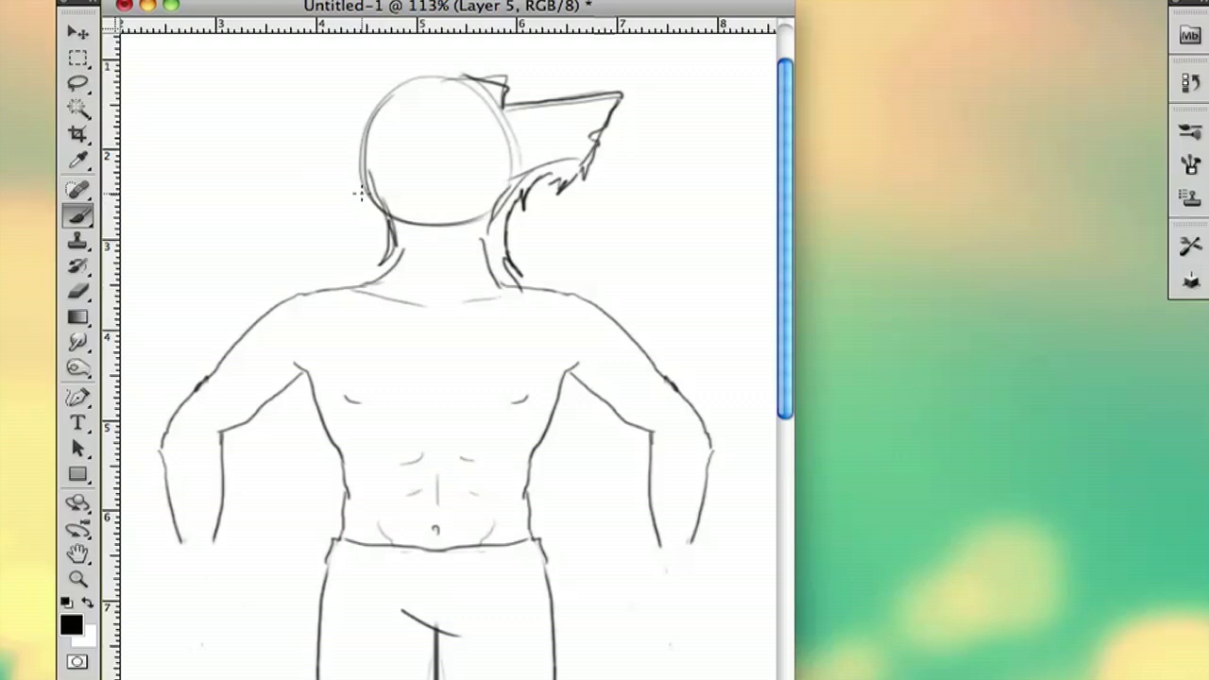
Draw jagged fur down the back of the neck and two pointed ears with ragged tips on the head
mouse_move(367, 188)
left_mouse_down()
mouse_move(372, 237)
mouse_move(356, 273)
mouse_move(304, 294)
left_mouse_up()
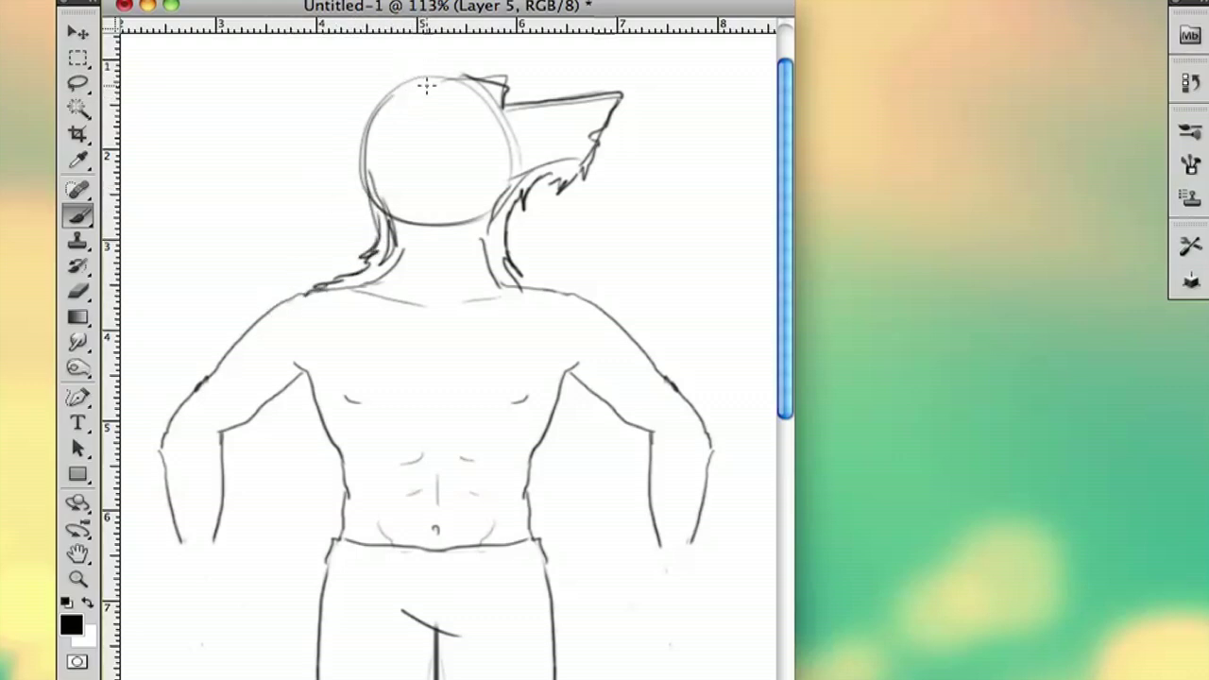
mouse_move(426, 86)
left_mouse_down()
mouse_move(270, 38)
mouse_move(308, 100)
mouse_move(368, 151)
left_mouse_up()
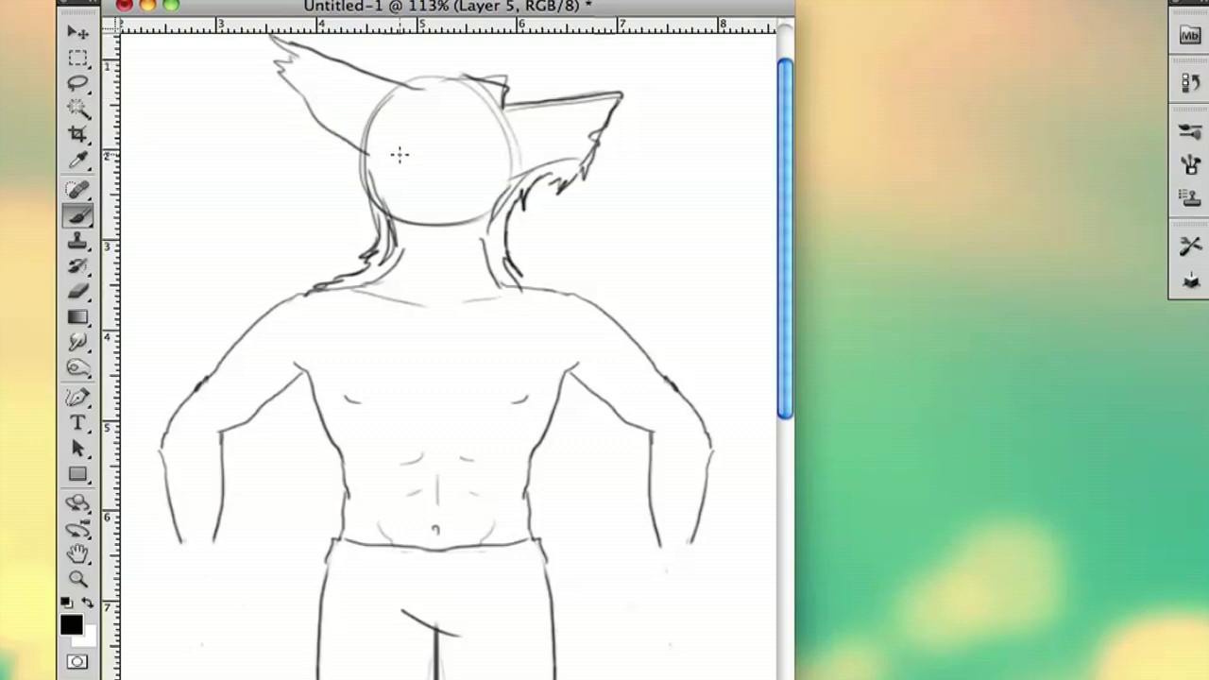
left_click_drag(785, 149, 785, 115)
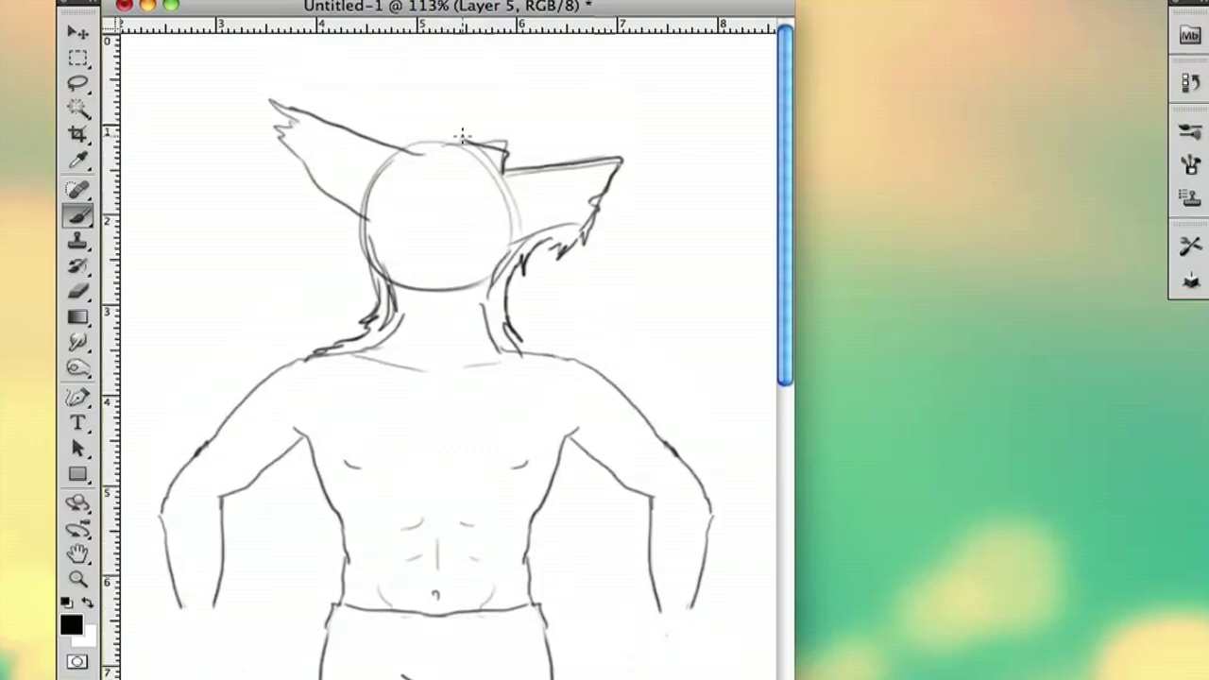
mouse_move(462, 136)
left_mouse_down()
mouse_move(397, 67)
mouse_move(392, 88)
left_mouse_up()
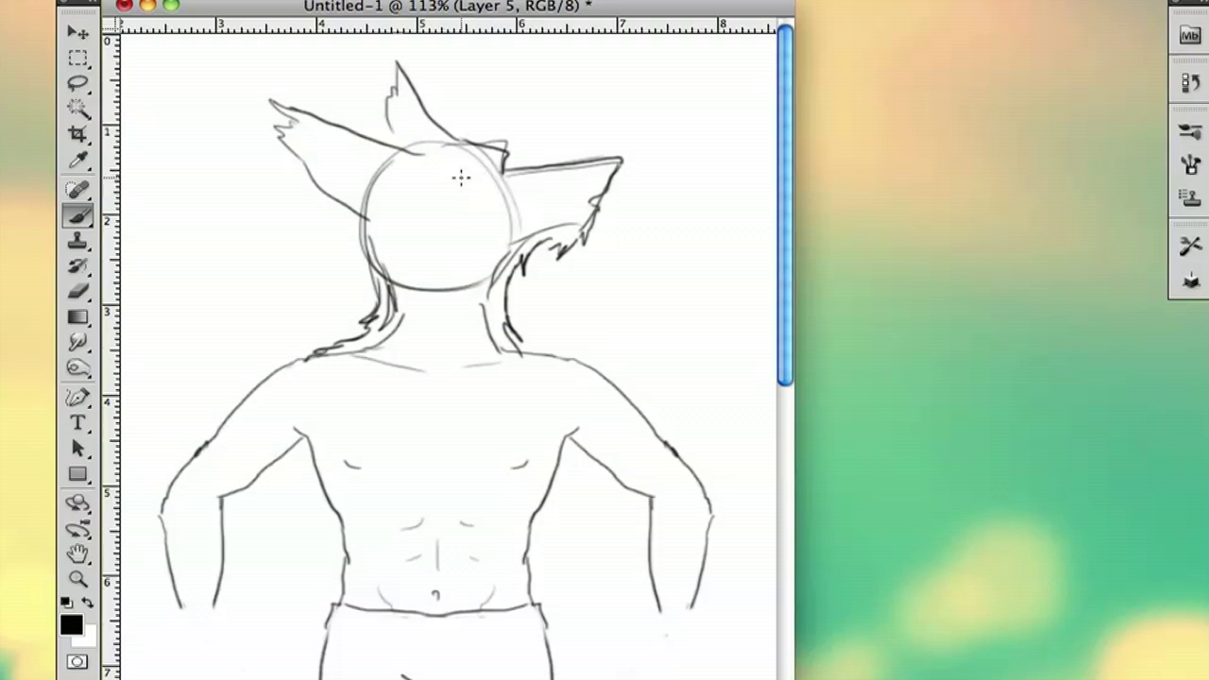
Draw the narrowed eye and the nose on the wolf head, and hide the rough head construction sketch
left_click_drag(461, 176, 489, 176)
left_click_drag(483, 170, 479, 176)
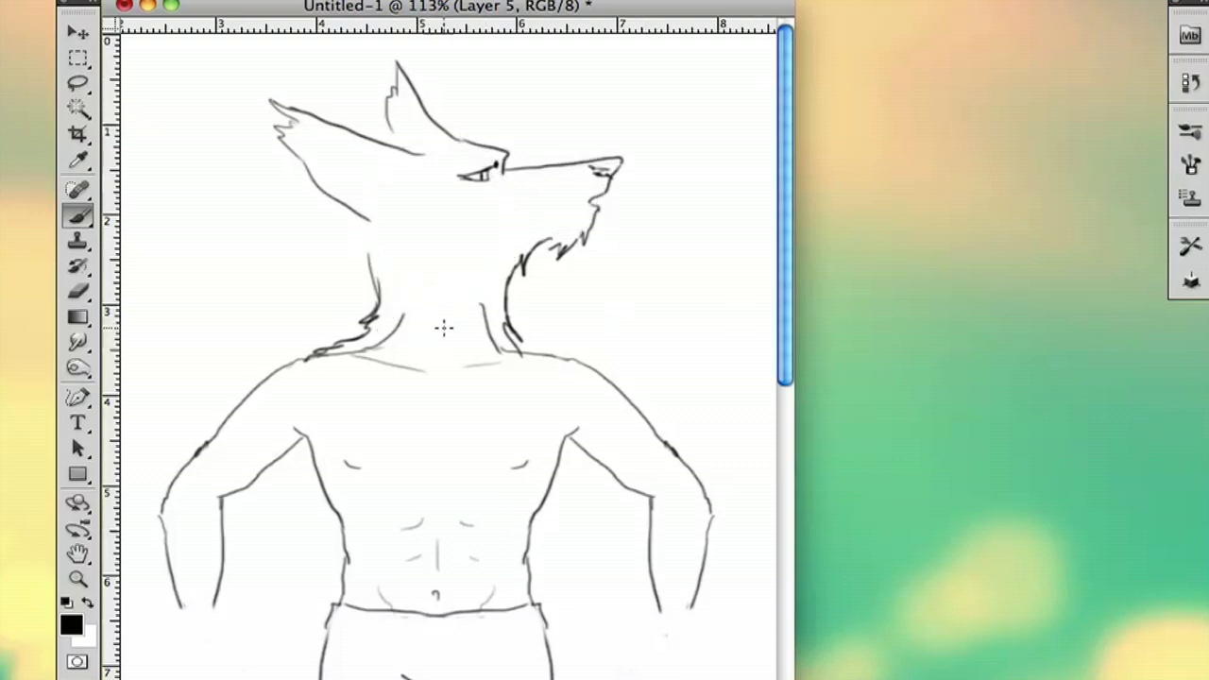
Erase the old human neck lines from the body layer between the furry neck outlines
left_click(80, 292)
left_click(79, 293)
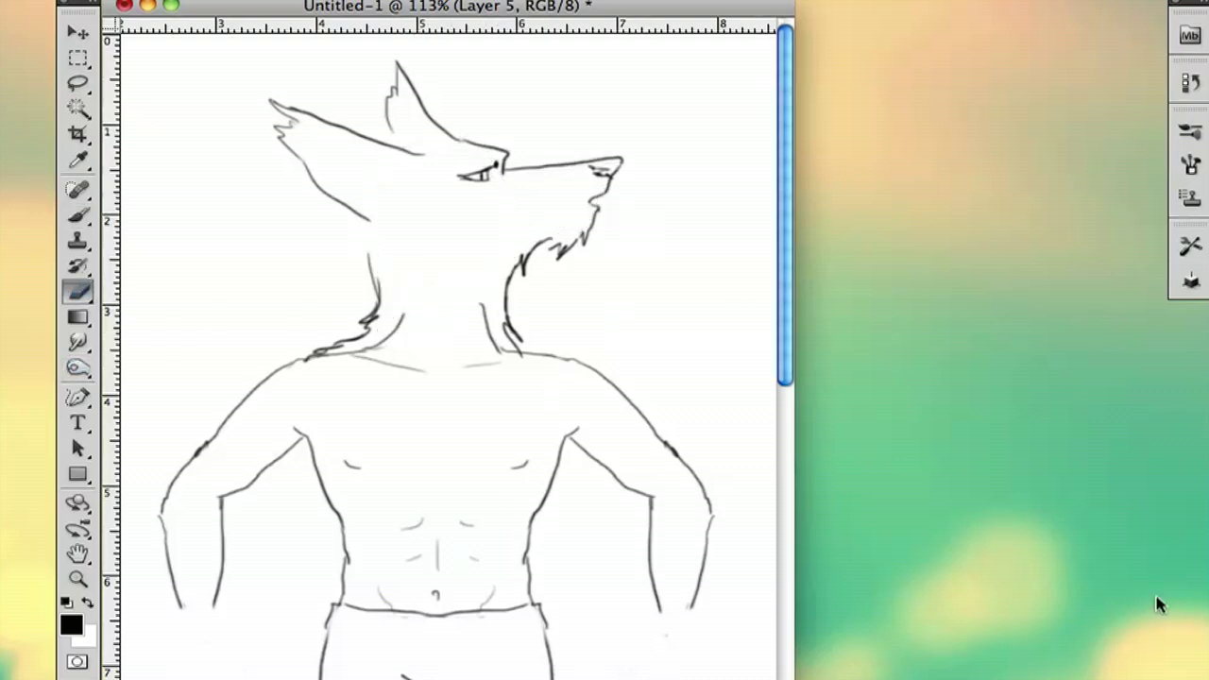
key("alt+bracketleft")
key("alt+bracketleft")
left_click_drag(380, 343, 348, 352)
left_click_drag(481, 306, 502, 348)
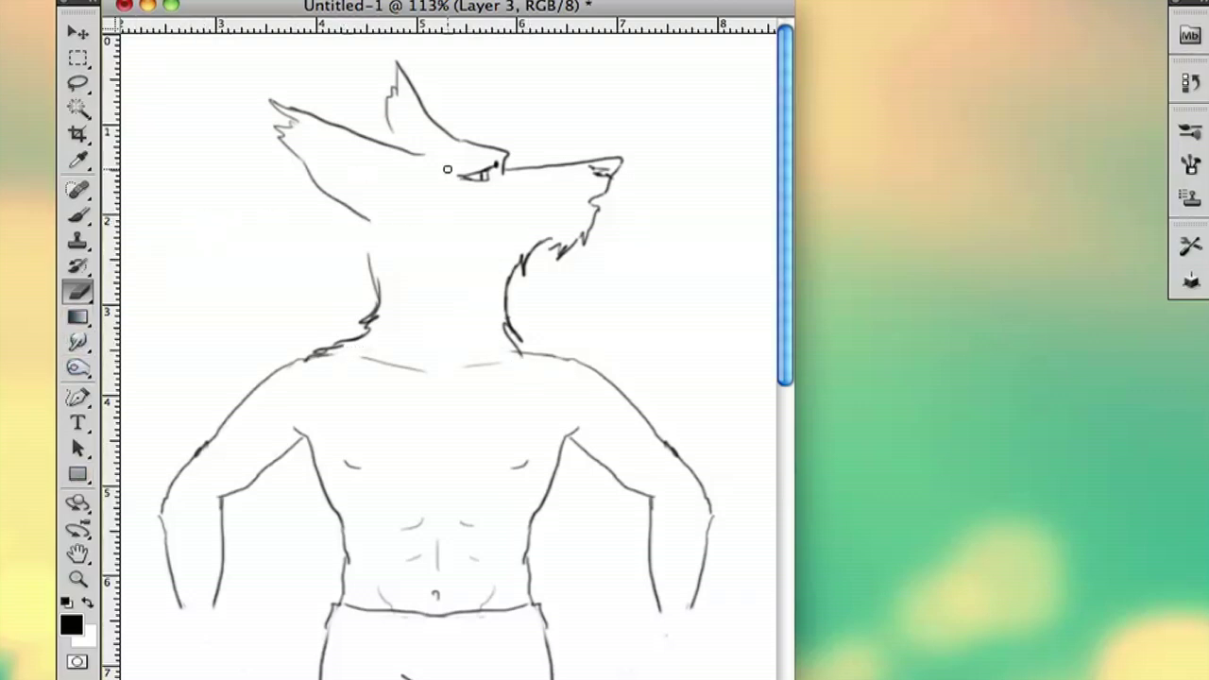
Trim the eye to a narrow slit and add fur tufts behind the neck and inside the rear ear
left_click_drag(490, 174, 459, 175)
left_click(78, 216)
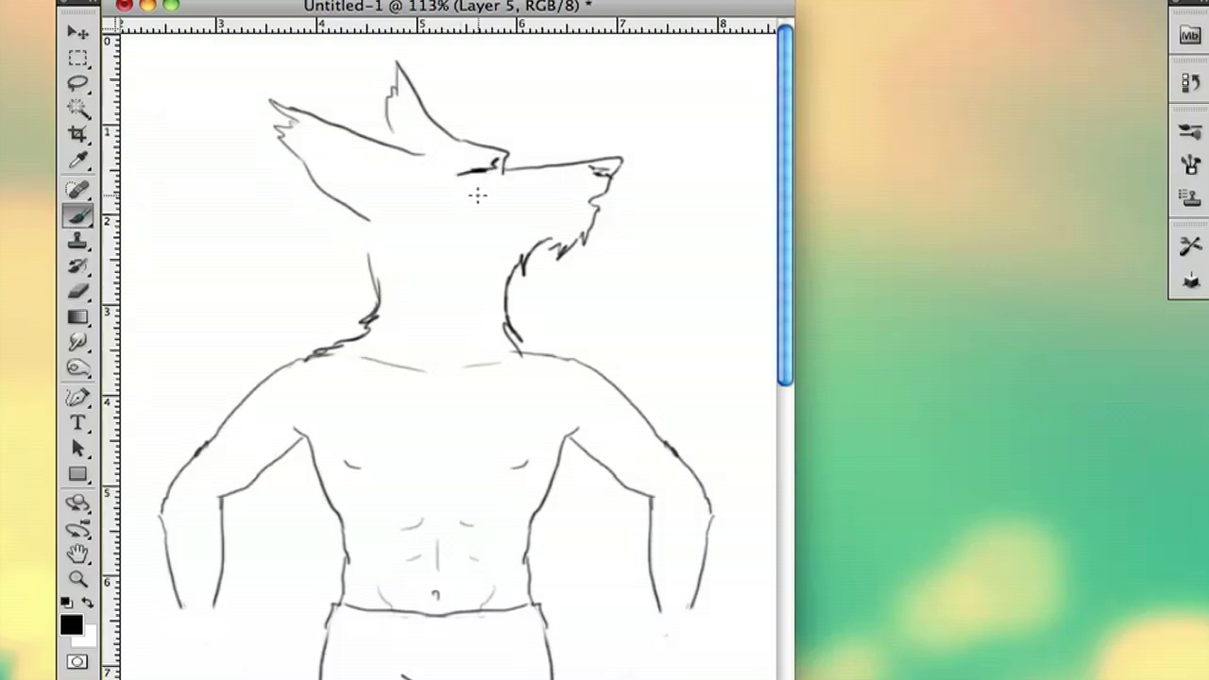
left_click_drag(356, 220, 341, 273)
left_click_drag(363, 259, 359, 315)
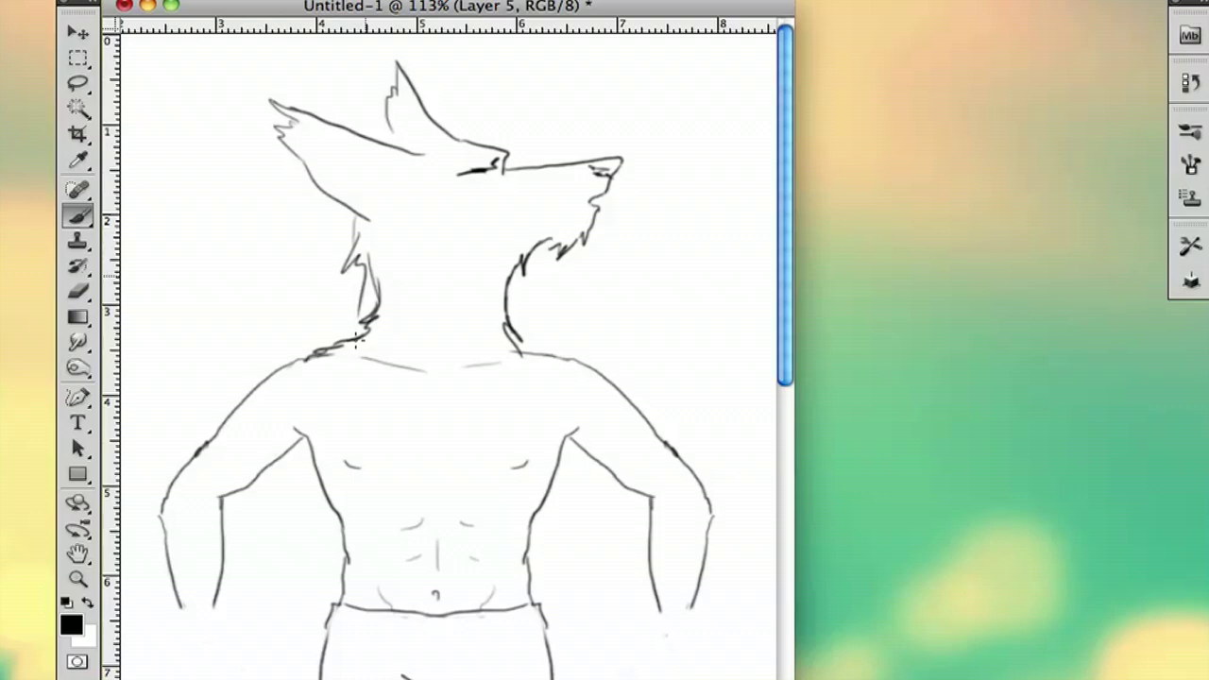
left_click_drag(386, 161, 374, 166)
left_click_drag(316, 134, 378, 156)
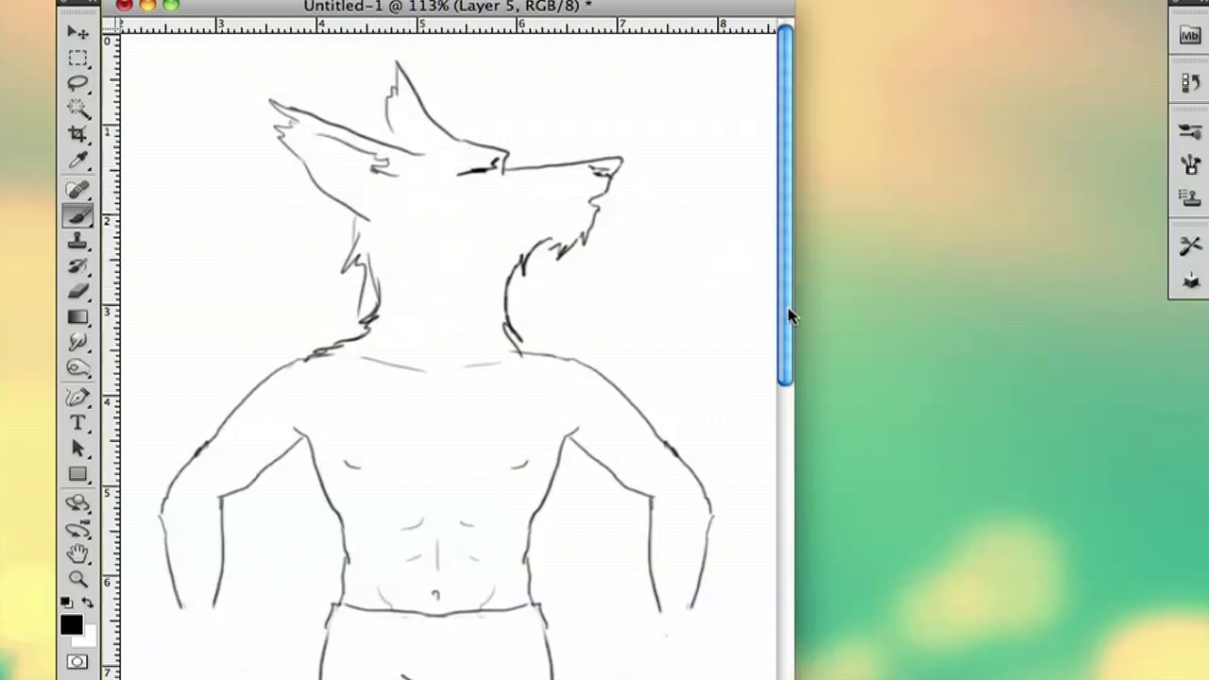
Scale the wolf head down with Free Transform and position it on the body's shoulders
left_click_drag(790, 316, 791, 359)
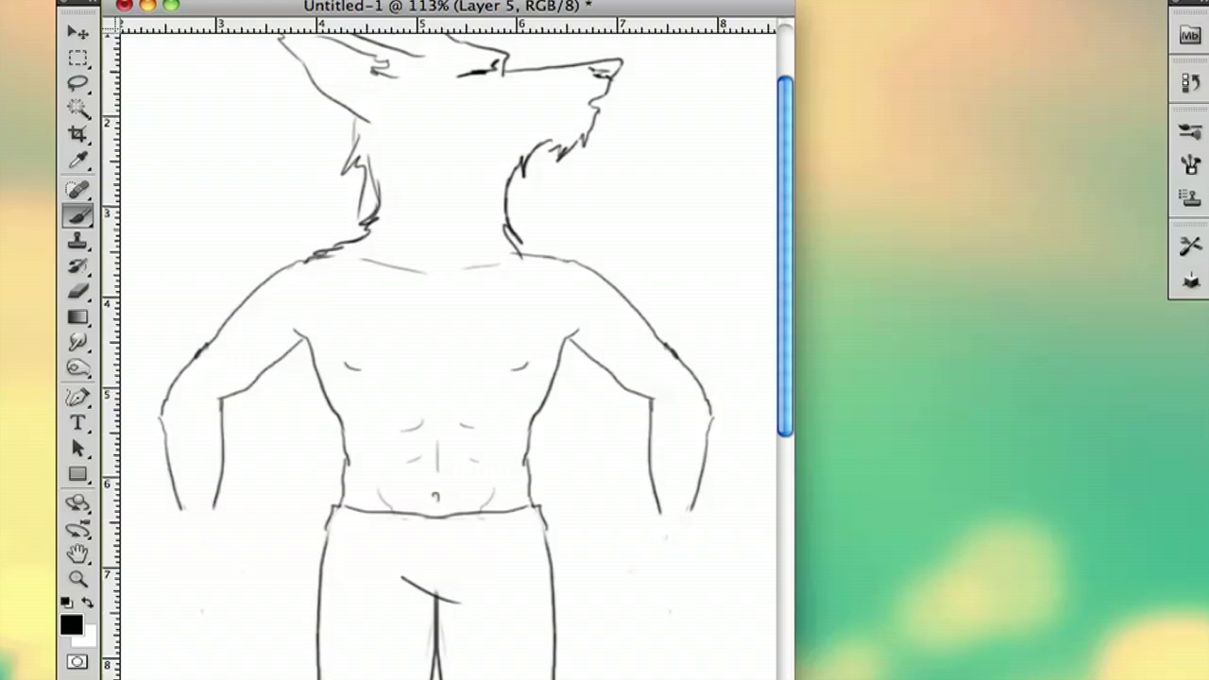
key("super+minus")
key("super+minus")
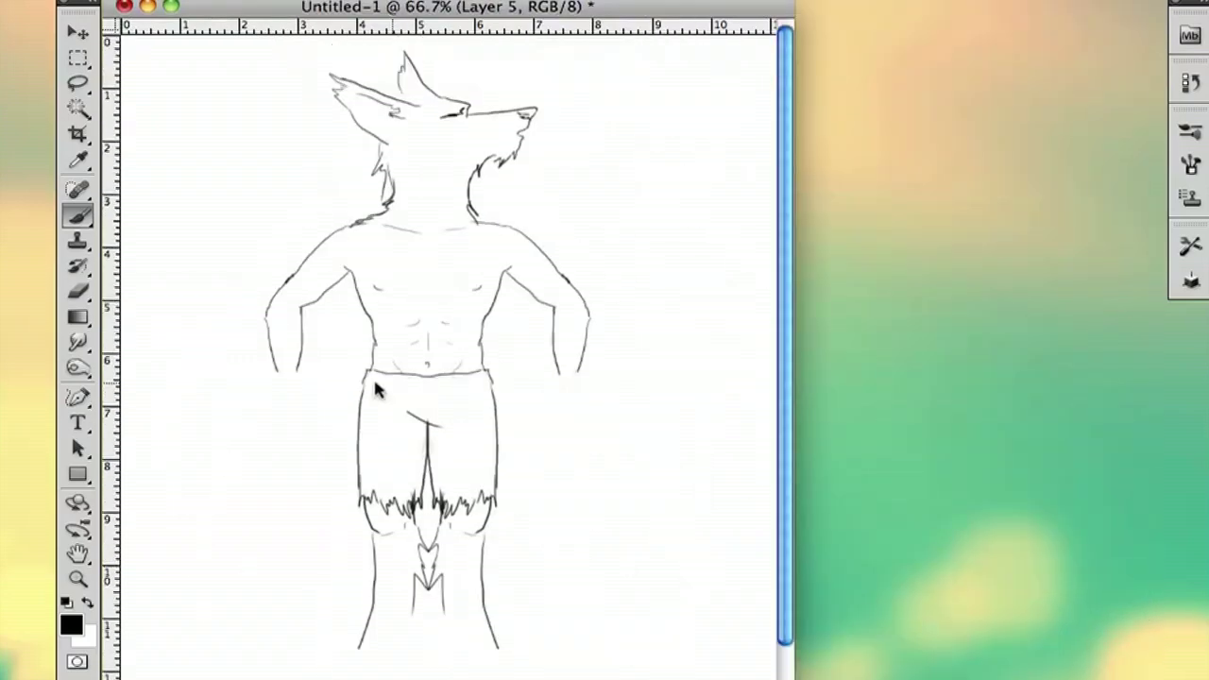
left_click(78, 58)
right_click(408, 141)
left_click(484, 327)
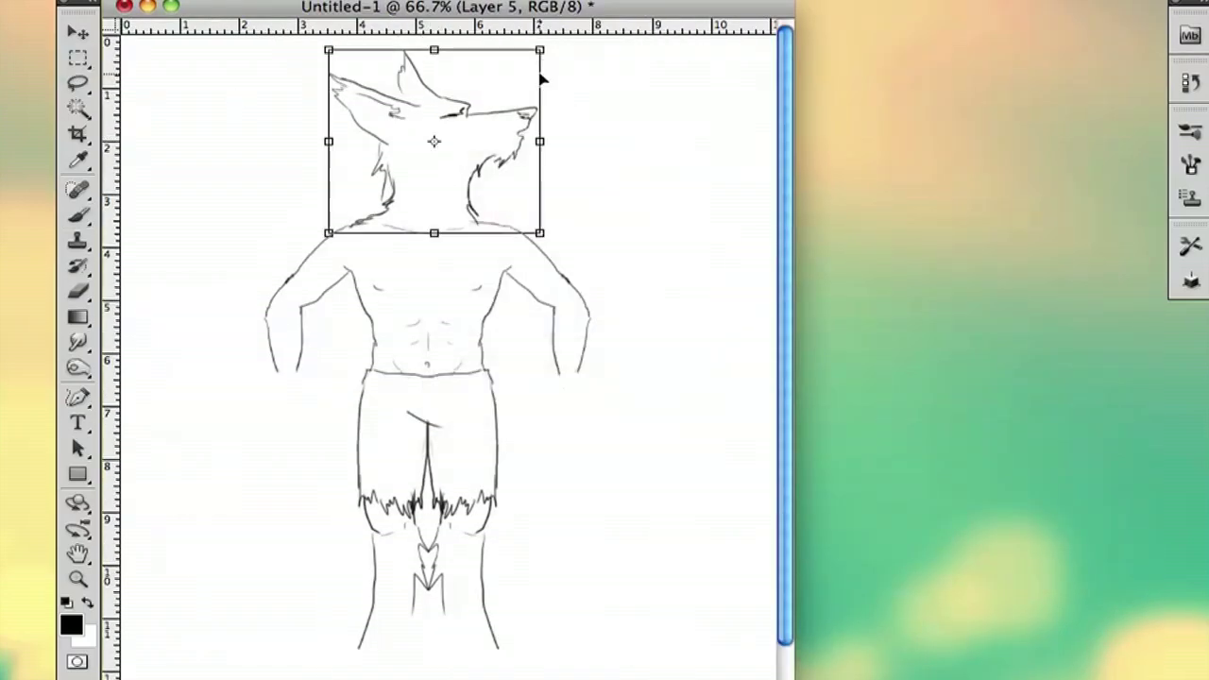
left_click_drag(536, 77, 498, 98)
mouse_move(457, 157)
left_mouse_down()
mouse_move(489, 153)
mouse_move(448, 149)
left_mouse_up()
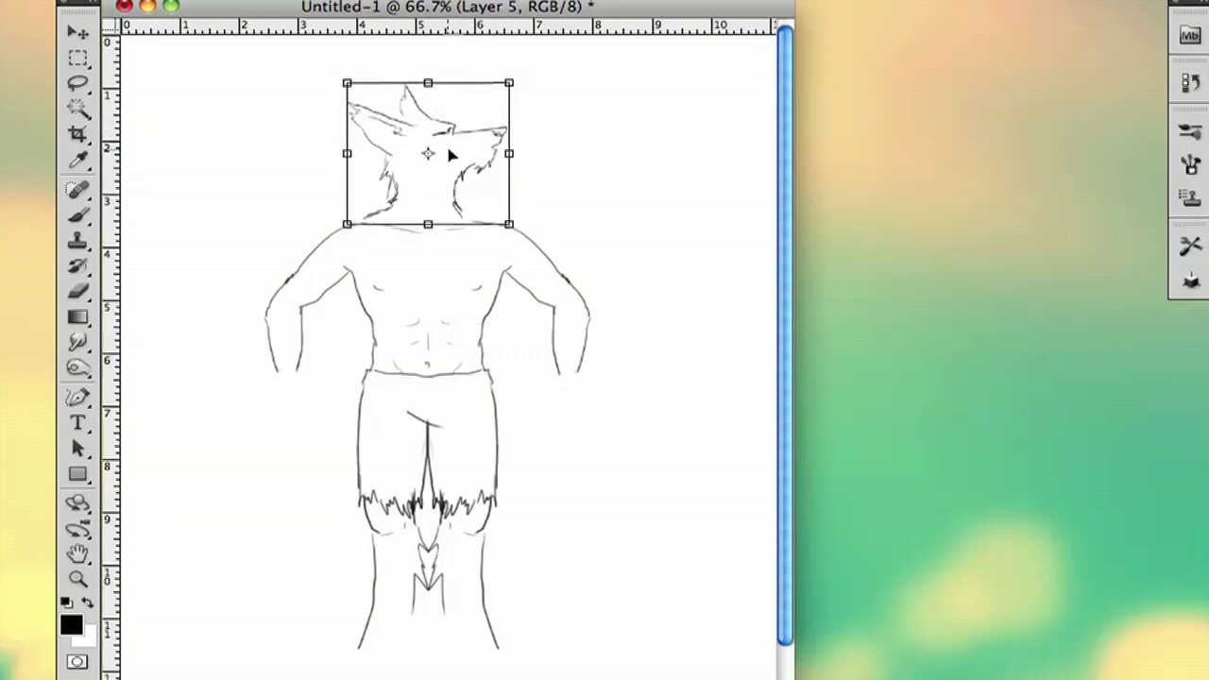
left_click_drag(510, 224, 518, 231)
left_click(78, 58)
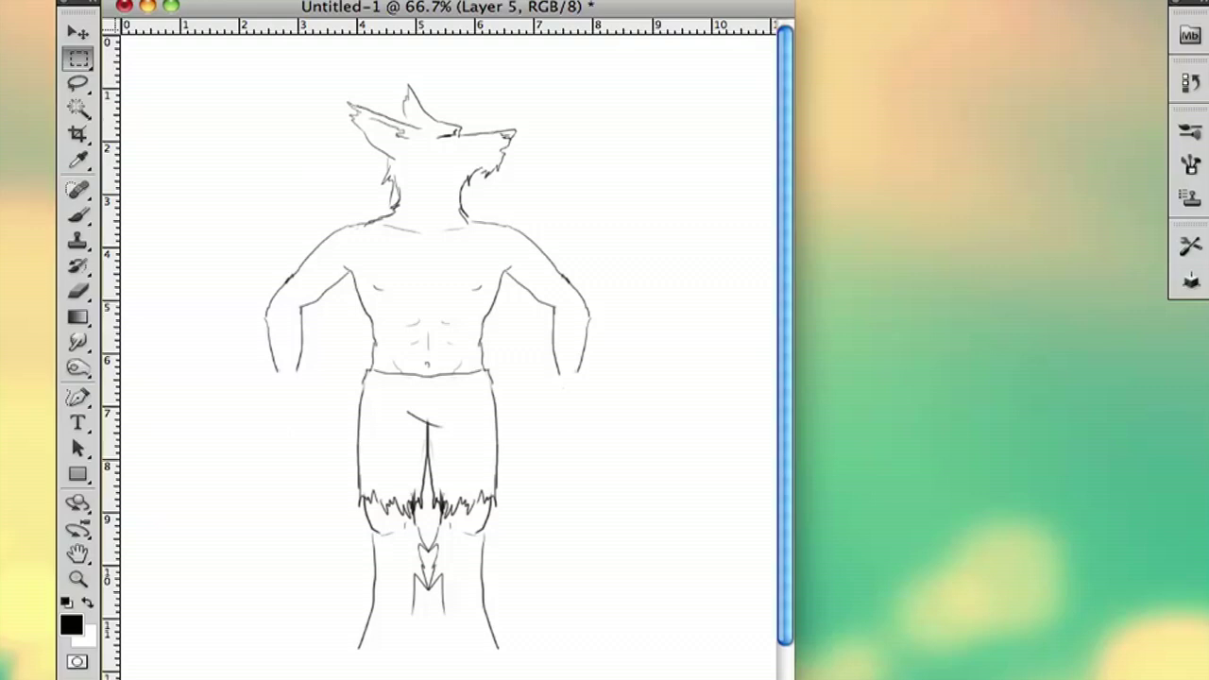
Sketch loose horizontal fur strokes across the chest and over the shoulders on a new layer
left_click(83, 216)
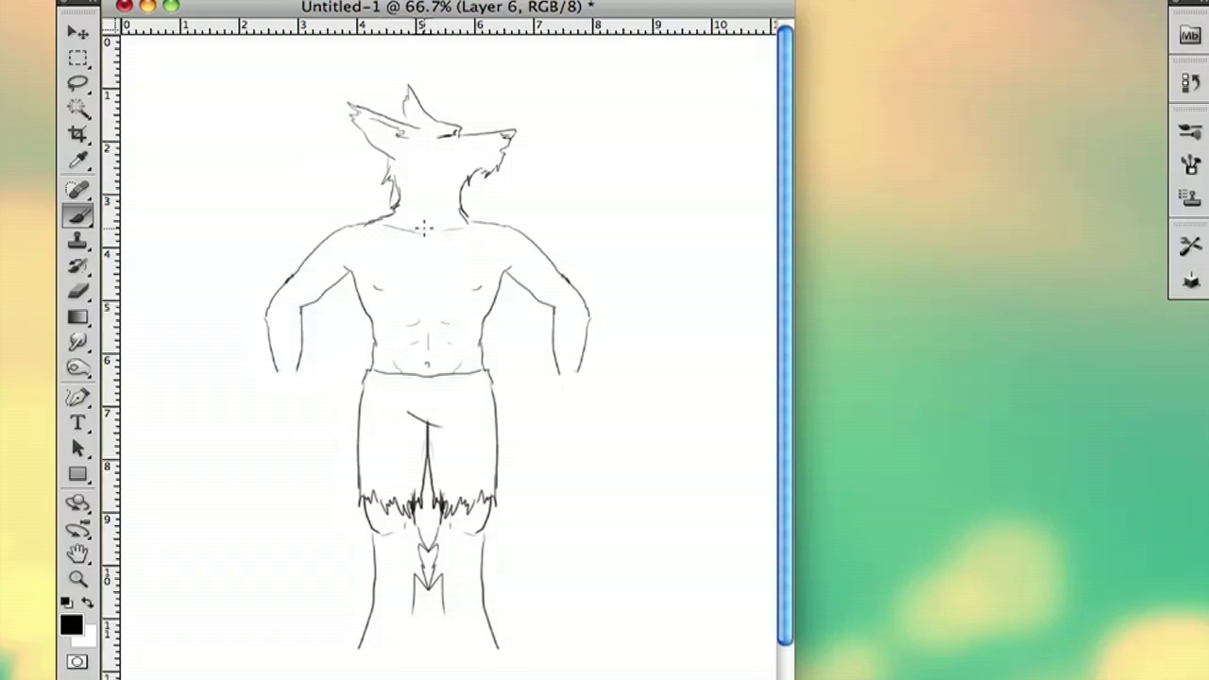
left_click_drag(401, 240, 474, 245)
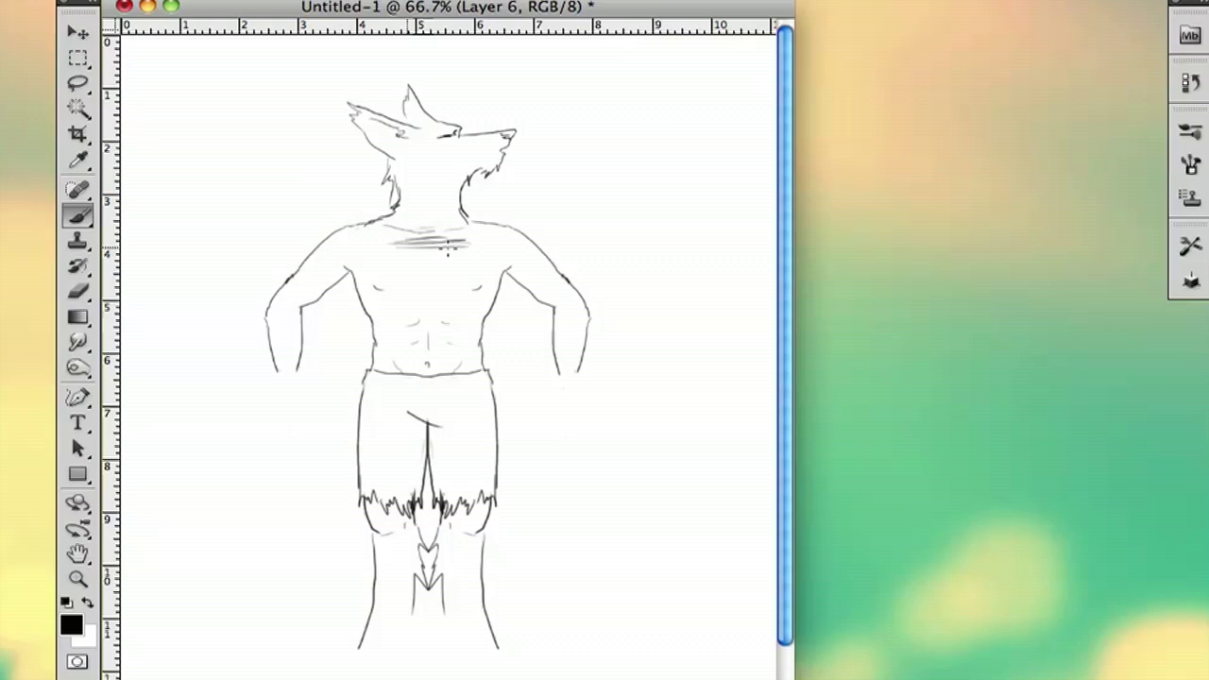
mouse_move(388, 261)
left_mouse_down()
mouse_move(441, 255)
mouse_move(382, 269)
mouse_move(483, 276)
left_mouse_up()
mouse_move(429, 288)
left_mouse_down()
mouse_move(452, 288)
mouse_move(399, 259)
left_mouse_up()
left_click_drag(467, 244, 389, 241)
left_click_drag(471, 248, 425, 257)
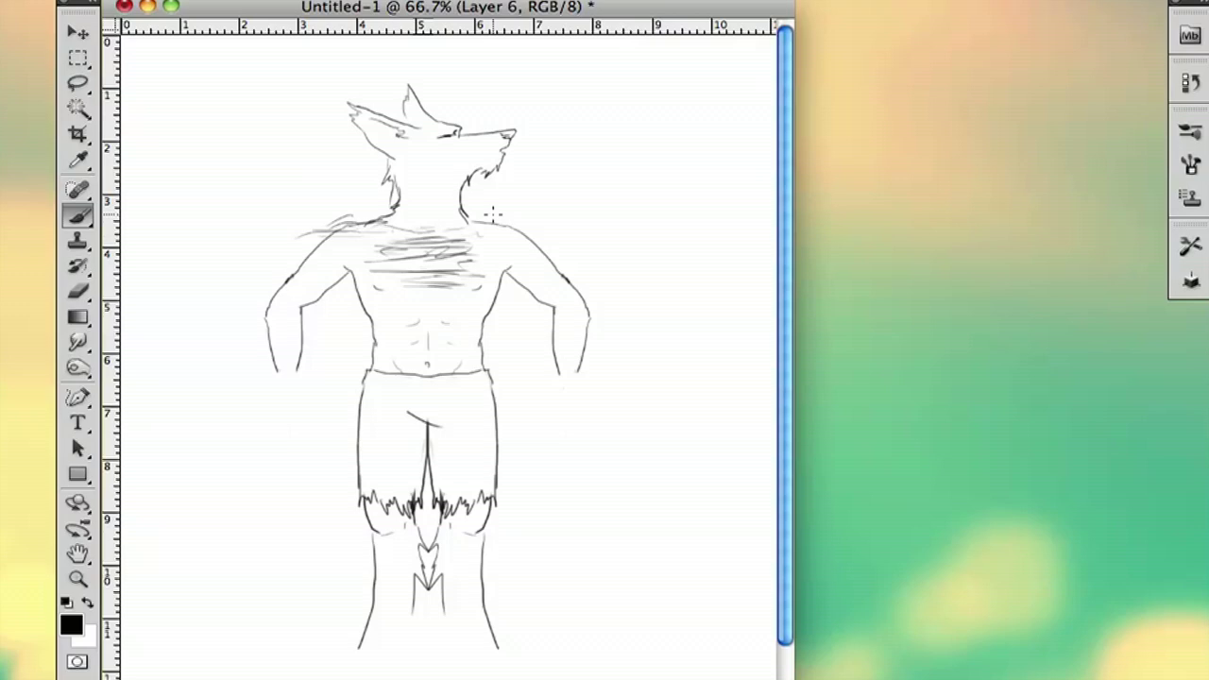
Extend the fur strokes to the armpit, the lower chest and down the middle of the stomach
left_click_drag(372, 254, 342, 265)
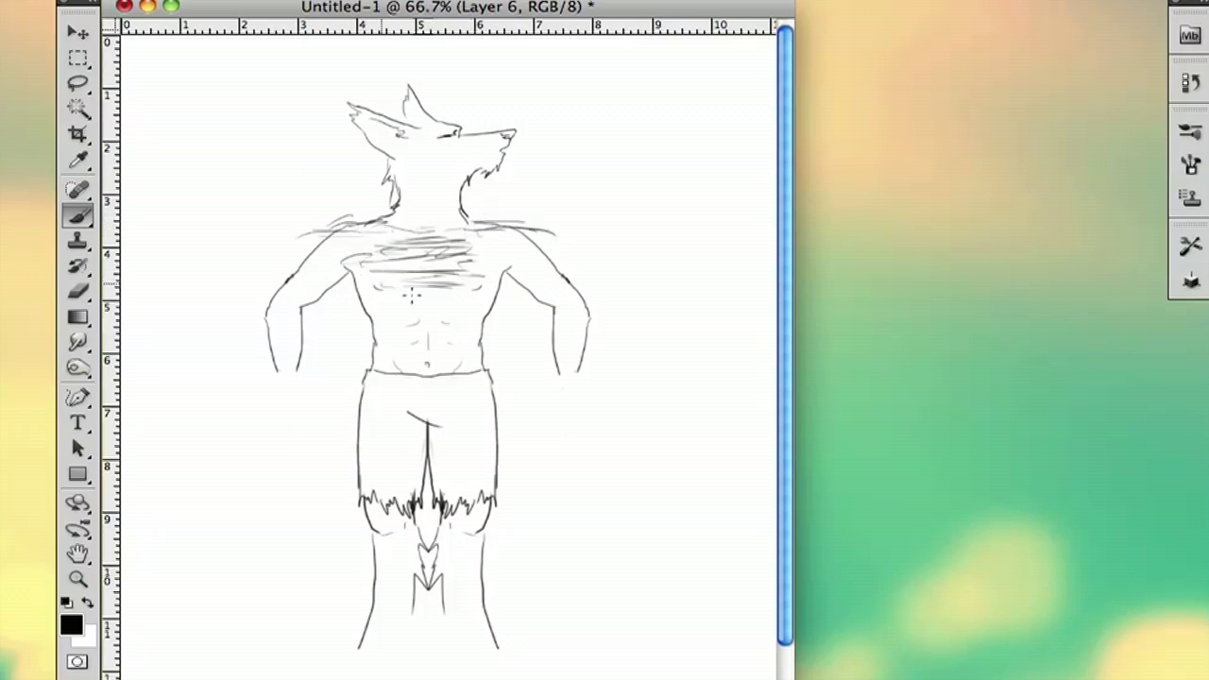
mouse_move(431, 319)
left_mouse_down()
mouse_move(431, 374)
mouse_move(427, 338)
left_mouse_up()
left_click_drag(444, 294, 391, 291)
mouse_move(475, 284)
left_mouse_down()
mouse_move(421, 304)
mouse_move(417, 326)
left_mouse_up()
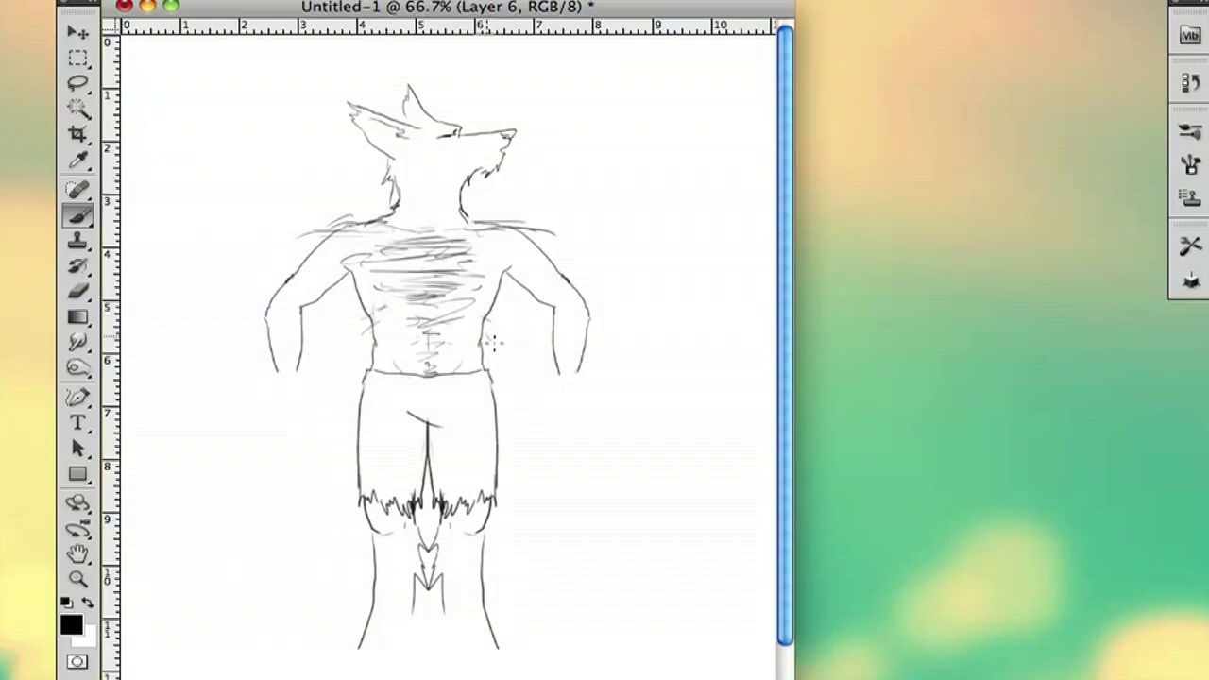
Add short fur strokes along both arms and around the knees below the ragged shorts
mouse_move(279, 364)
left_mouse_down()
mouse_move(304, 353)
mouse_move(301, 336)
left_mouse_up()
mouse_move(268, 336)
left_mouse_down()
mouse_move(291, 326)
mouse_move(281, 314)
left_mouse_up()
key("alt+super+z")
key("alt+super+z")
key("alt+super+z")
key("alt+super+z")
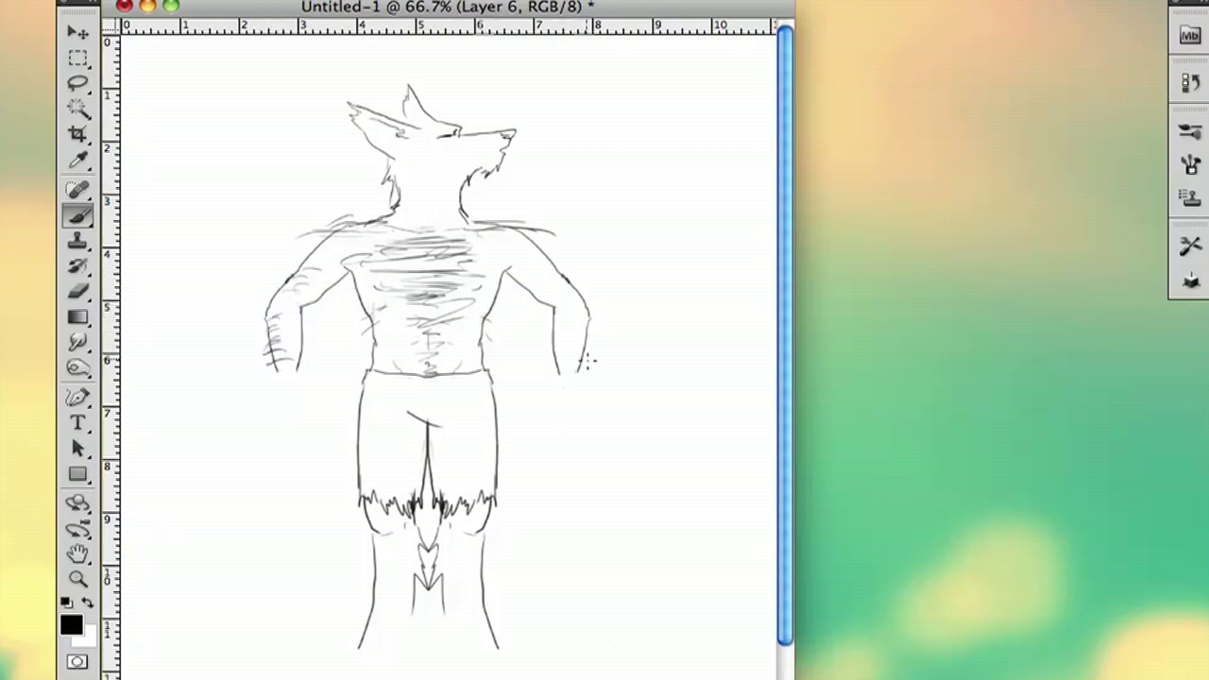
left_click_drag(583, 352, 595, 319)
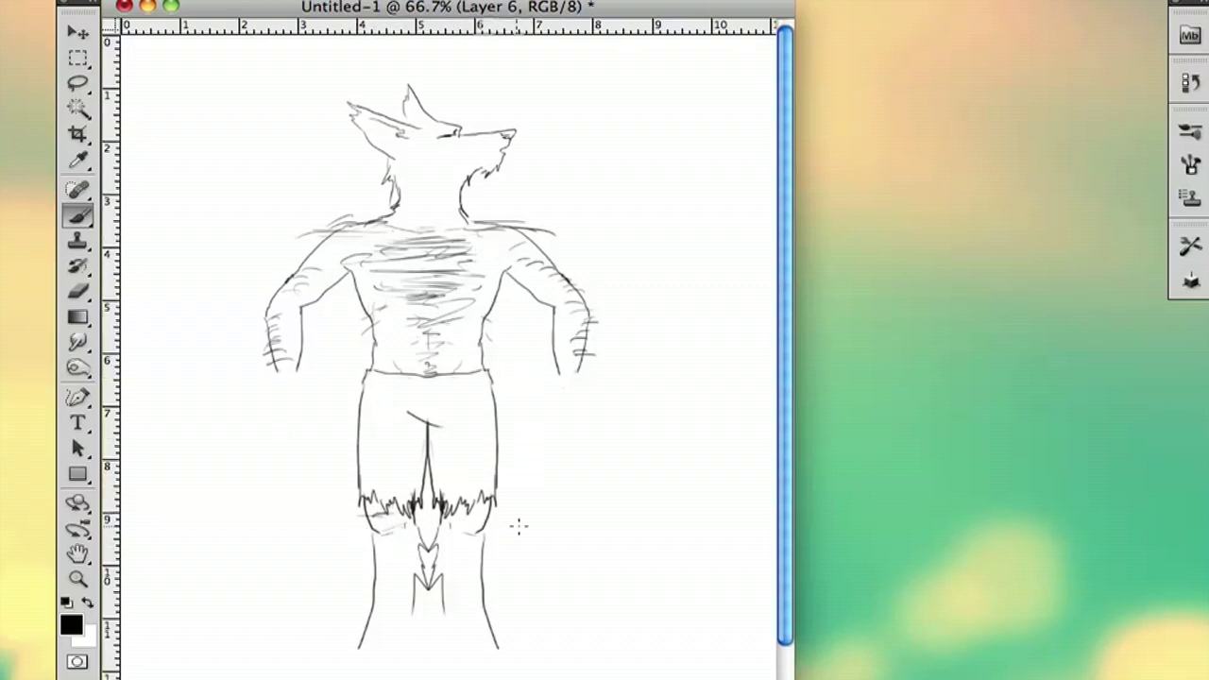
left_click_drag(467, 513, 474, 524)
Draw the inner wrist, a clawed thumb and a first finger below the left forearm on a new layer
left_click(1116, 569)
left_click(78, 579)
left_click(276, 382)
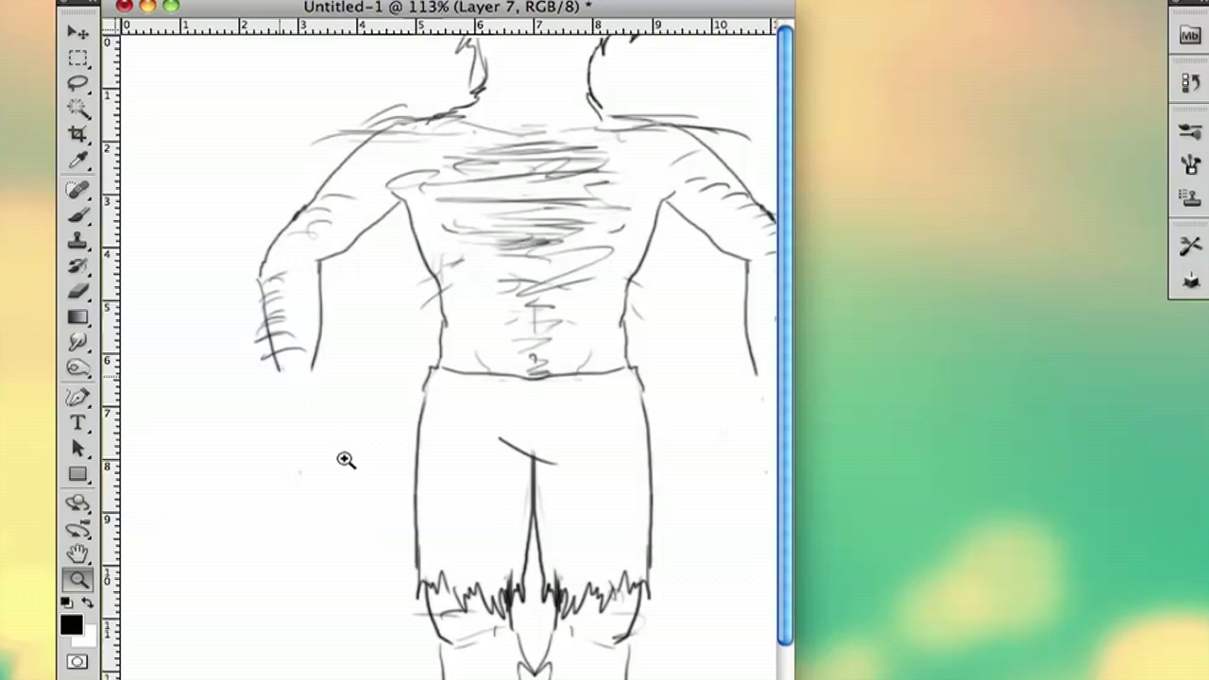
key("b")
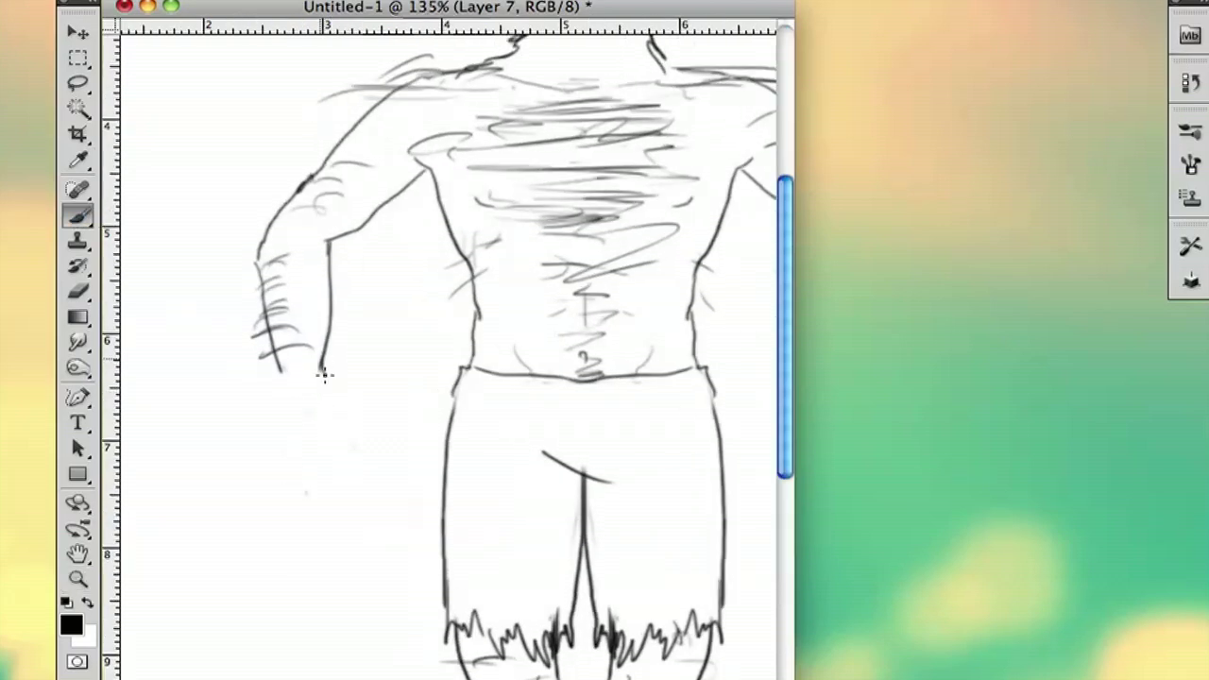
mouse_move(324, 375)
left_mouse_down()
mouse_move(365, 424)
mouse_move(362, 481)
mouse_move(350, 496)
mouse_move(344, 448)
mouse_move(328, 433)
mouse_move(318, 502)
mouse_move(299, 513)
mouse_move(340, 529)
left_mouse_up()
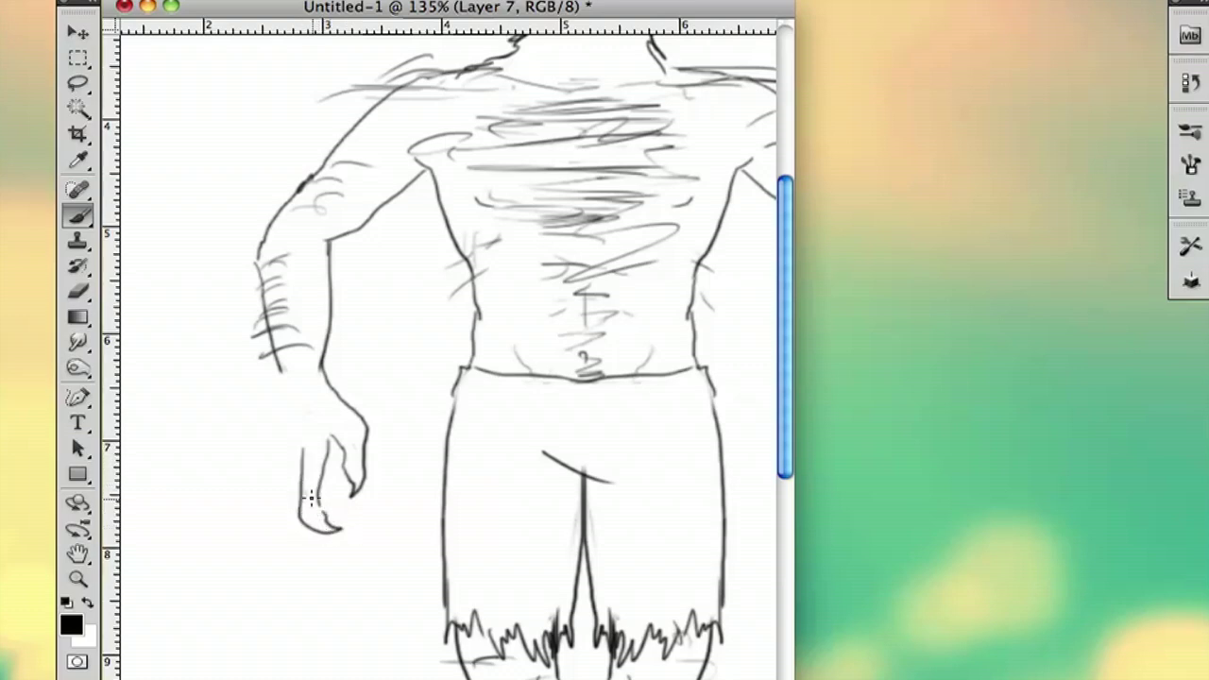
Undo the first finger and redraw it longer with a pointed claw beside the thumb
key("ctrl+alt+z")
key("ctrl+alt+z")
mouse_move(303, 441)
left_mouse_down()
mouse_move(310, 510)
mouse_move(329, 513)
mouse_move(324, 470)
mouse_move(289, 464)
mouse_move(335, 505)
left_mouse_up()
key("ctrl+alt+z")
key("super+z")
left_click_drag(295, 448, 321, 538)
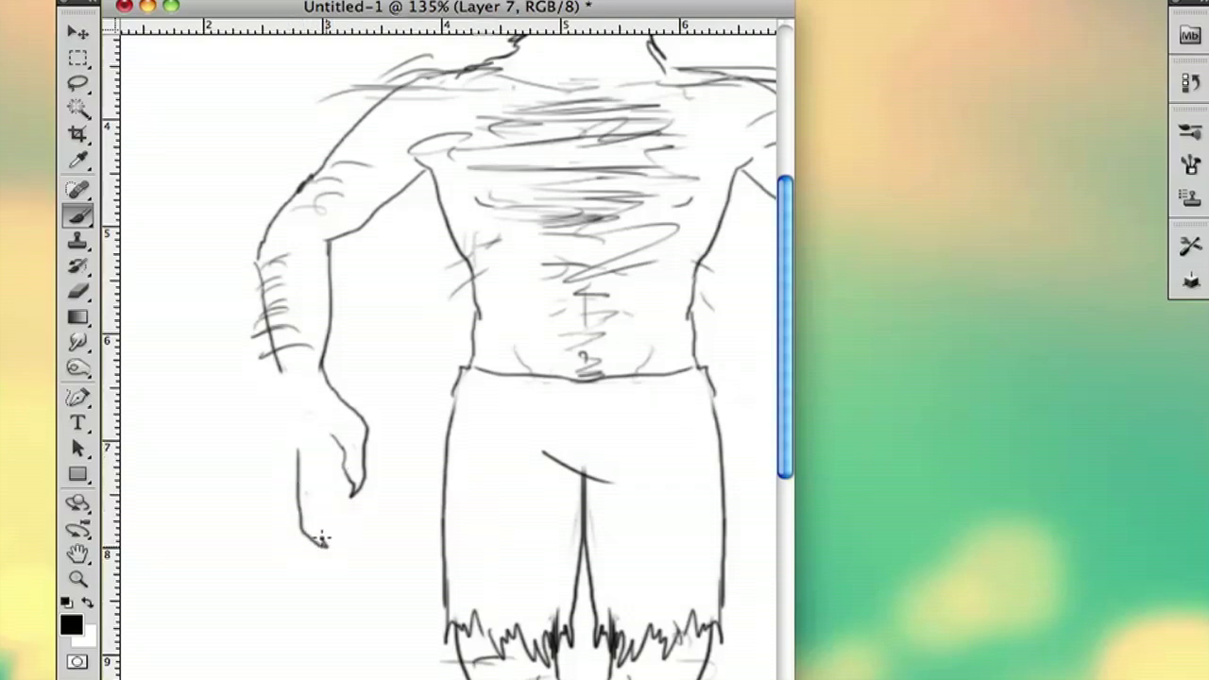
Draw the three remaining clawed fingers, fanned outward from the palm
left_click_drag(280, 442, 257, 484)
left_click_drag(250, 536, 282, 470)
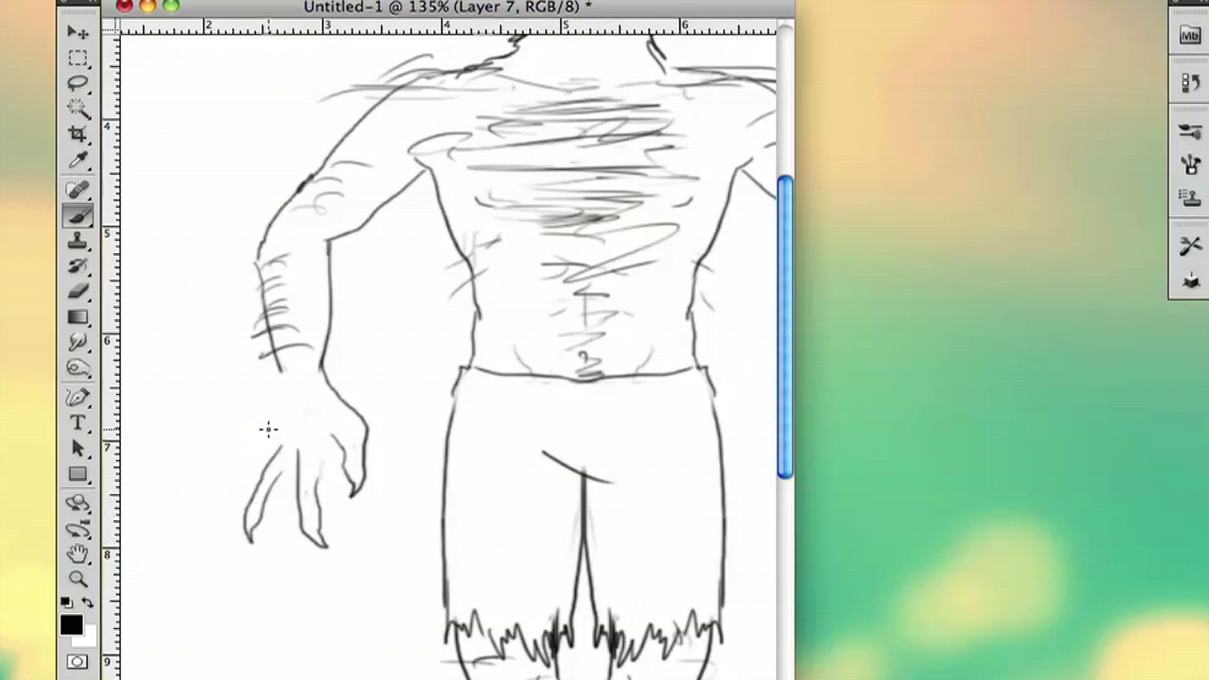
mouse_move(268, 430)
left_mouse_down()
mouse_move(211, 464)
mouse_move(202, 504)
mouse_move(237, 474)
left_mouse_up()
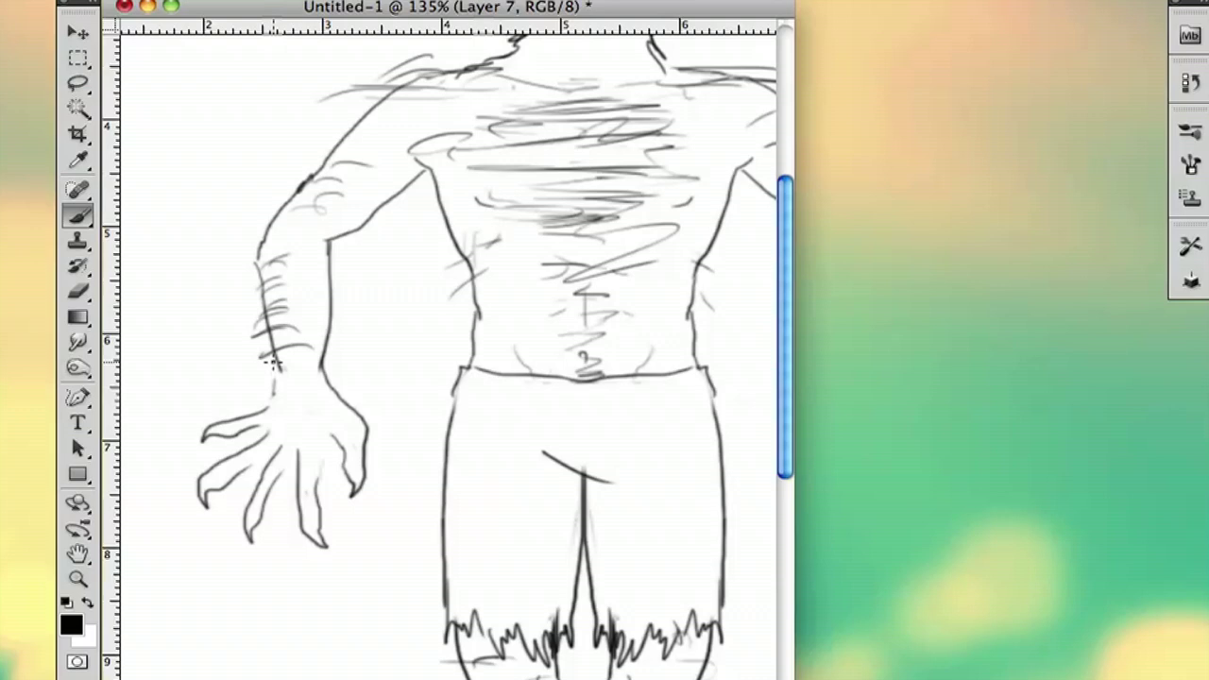
Join the outer wrist line to the arm and add short fur strokes over the wrist, hand and fingers
mouse_move(274, 372)
left_mouse_down()
mouse_move(309, 397)
mouse_move(272, 408)
left_mouse_up()
left_click_drag(269, 418, 307, 418)
left_click_drag(260, 454, 288, 455)
left_click_drag(253, 474, 299, 473)
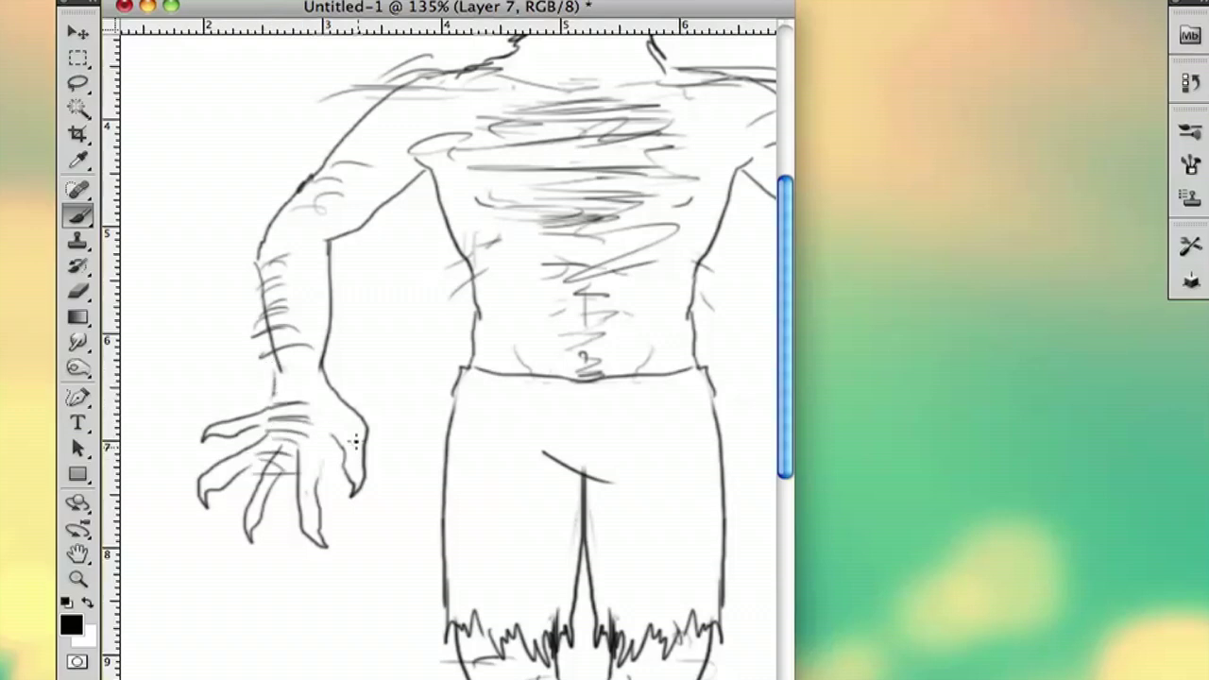
left_click_drag(329, 398, 307, 396)
mouse_move(316, 380)
left_mouse_down()
mouse_move(284, 384)
mouse_move(281, 371)
left_mouse_up()
key("super+minus")
key("super+minus")
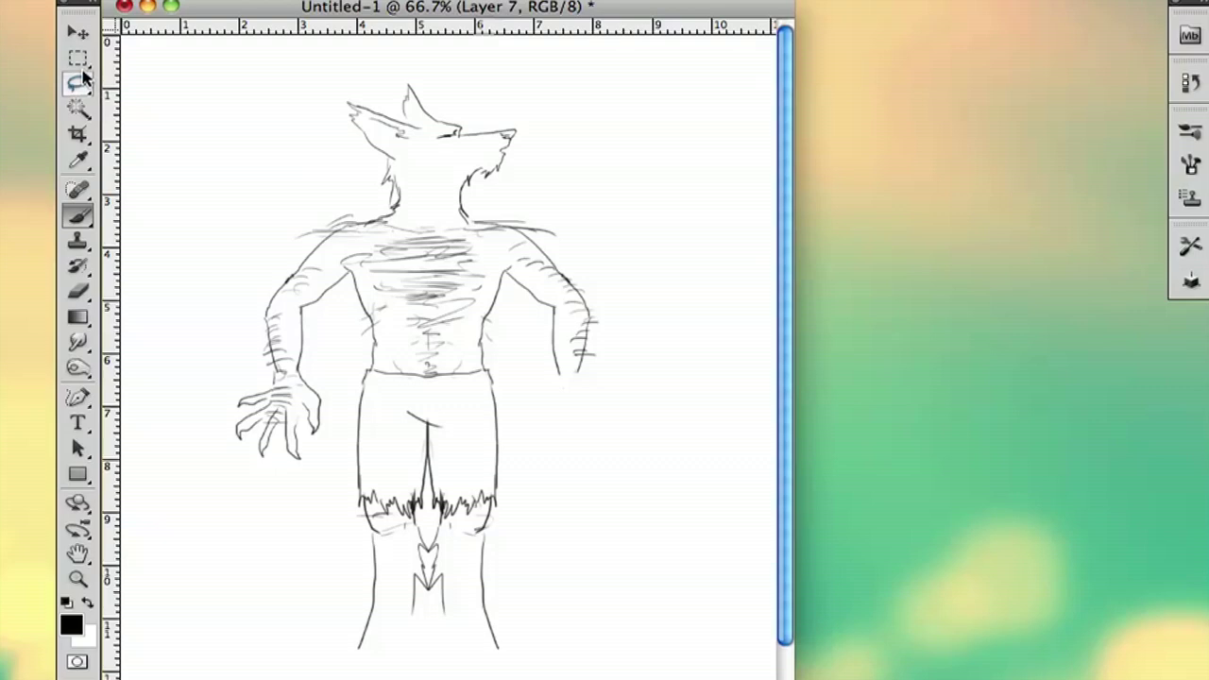
Duplicate the clawed hand and fit the copy, flipped horizontally, onto the right wrist
key("v")
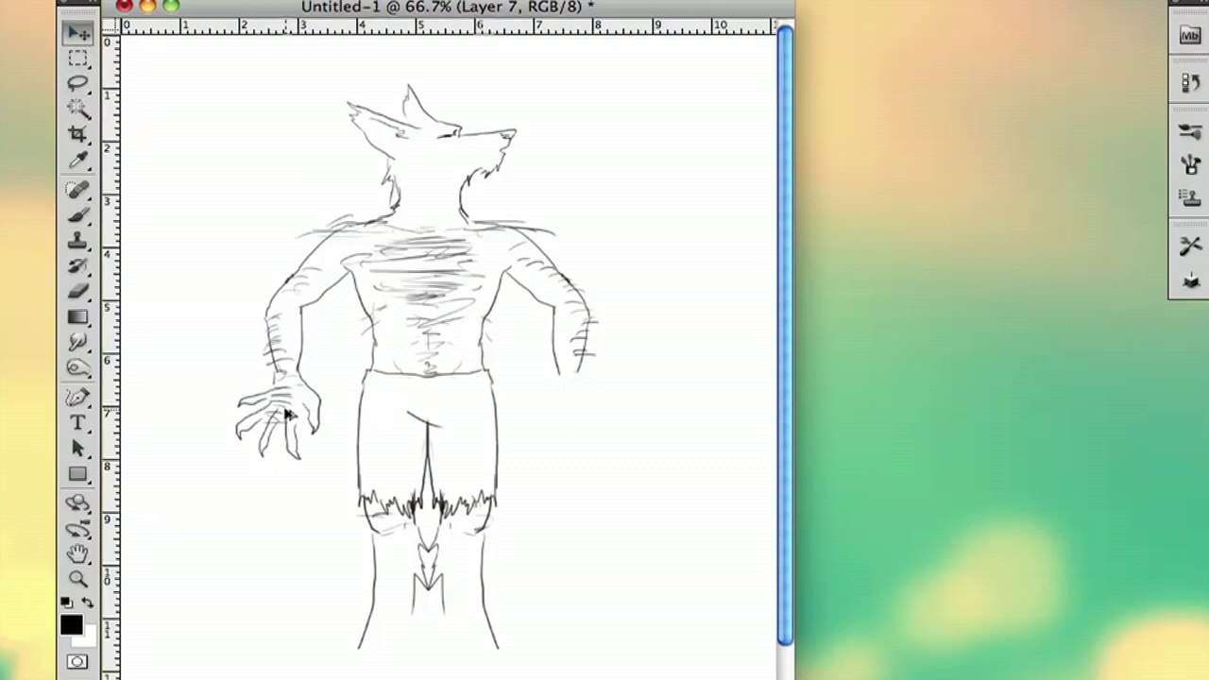
left_click_drag(288, 416, 611, 429)
left_click(83, 60)
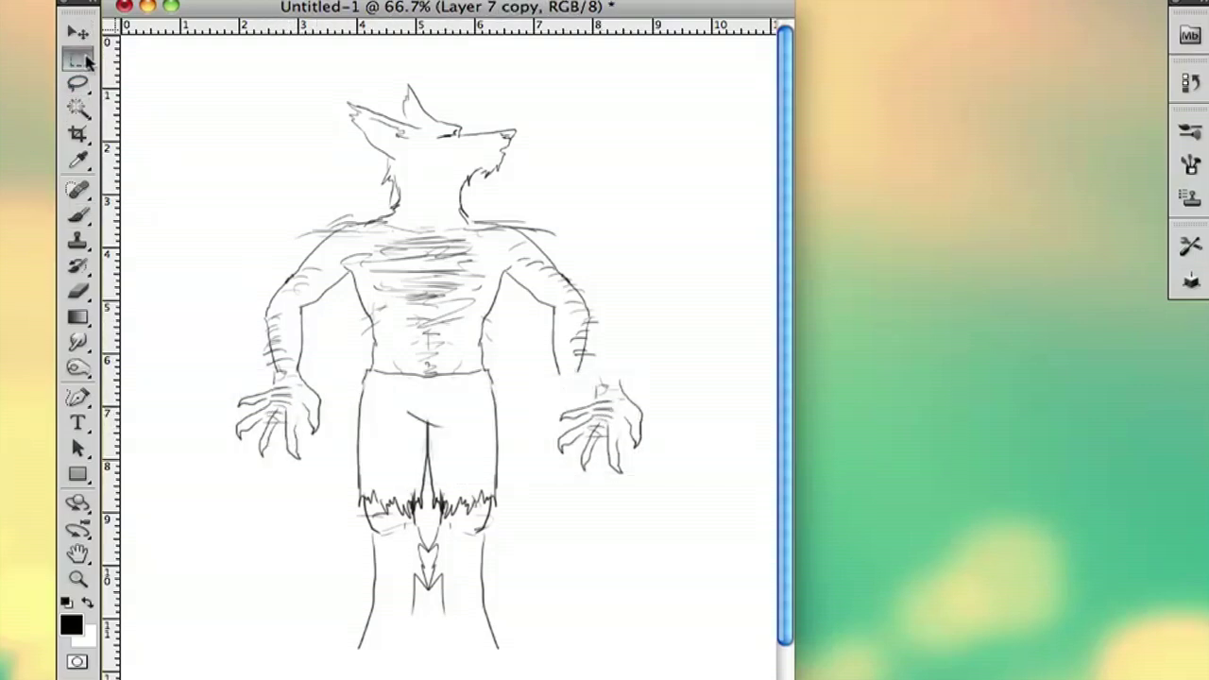
right_click(520, 389)
left_click(599, 580)
right_click(597, 421)
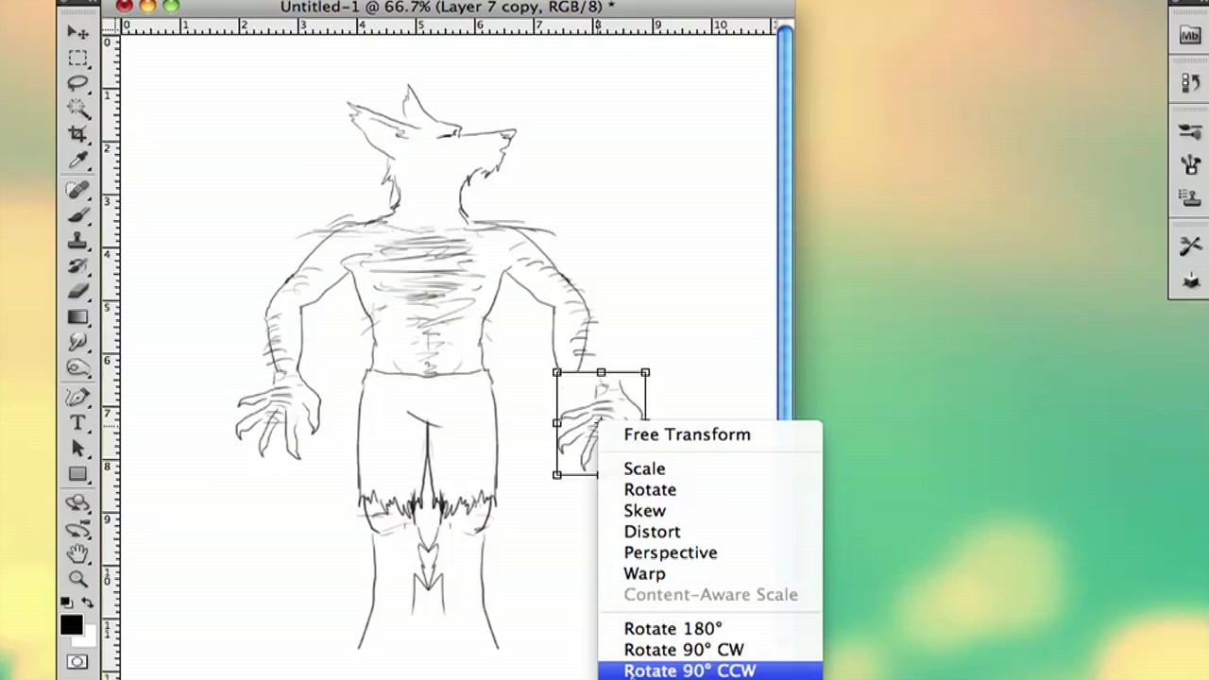
left_click(629, 671)
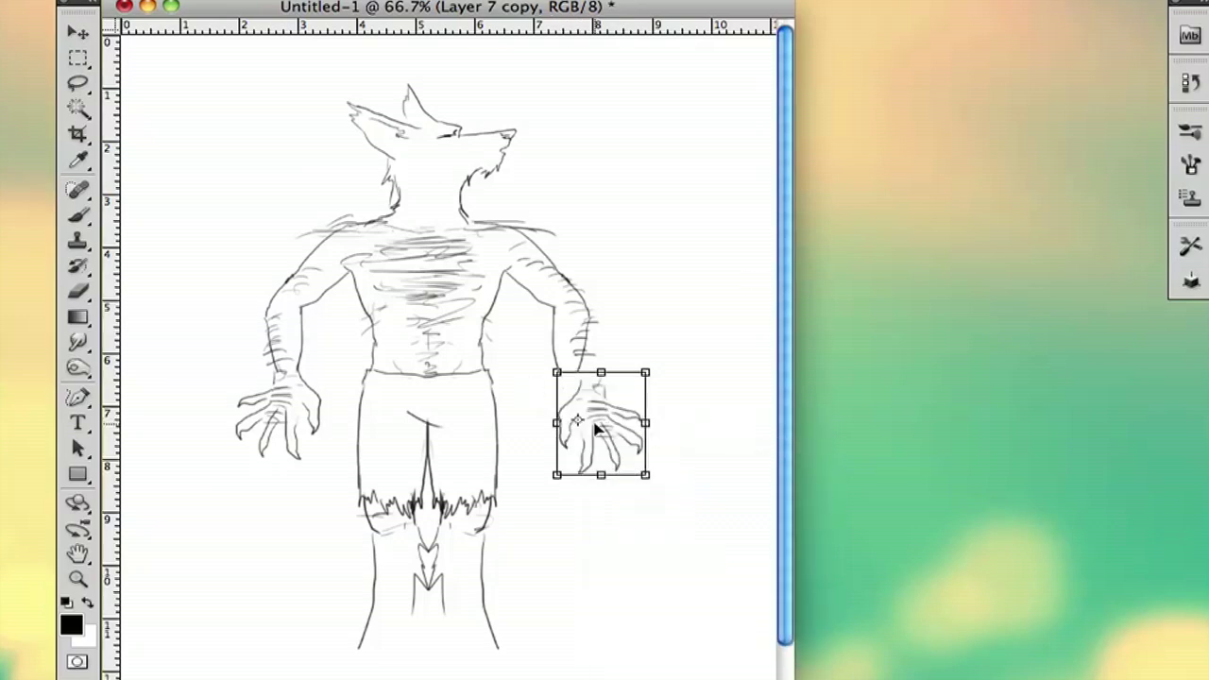
key("Return")
left_click(78, 33)
left_click_drag(592, 422, 571, 415)
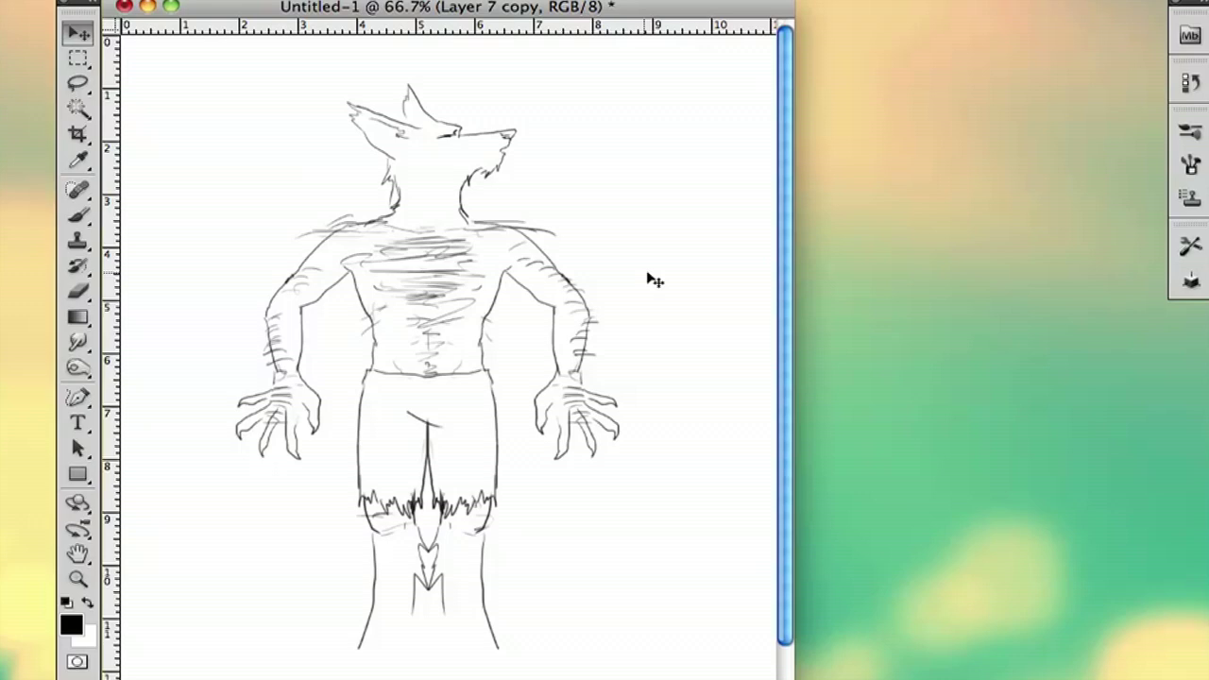
Draw a large wolf foot with rounded toes and fur strokes up the left leg on a new layer
left_click(78, 215)
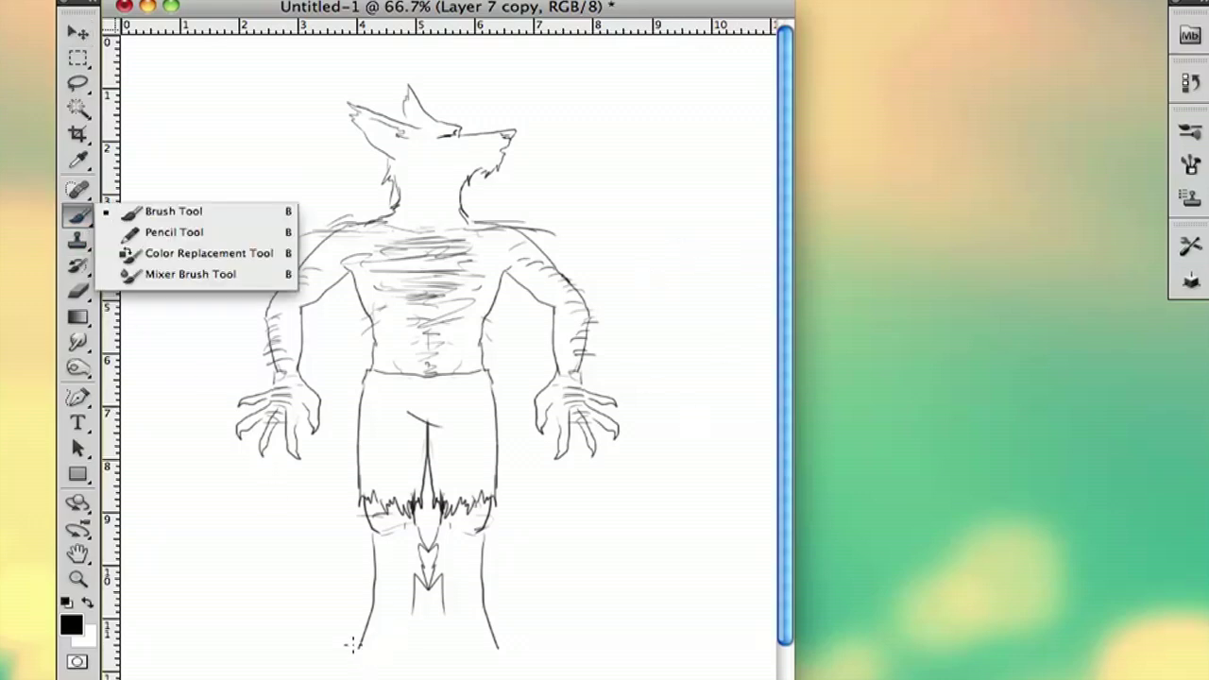
mouse_move(356, 647)
left_mouse_down()
mouse_move(303, 647)
mouse_move(292, 662)
left_mouse_up()
key("super+z")
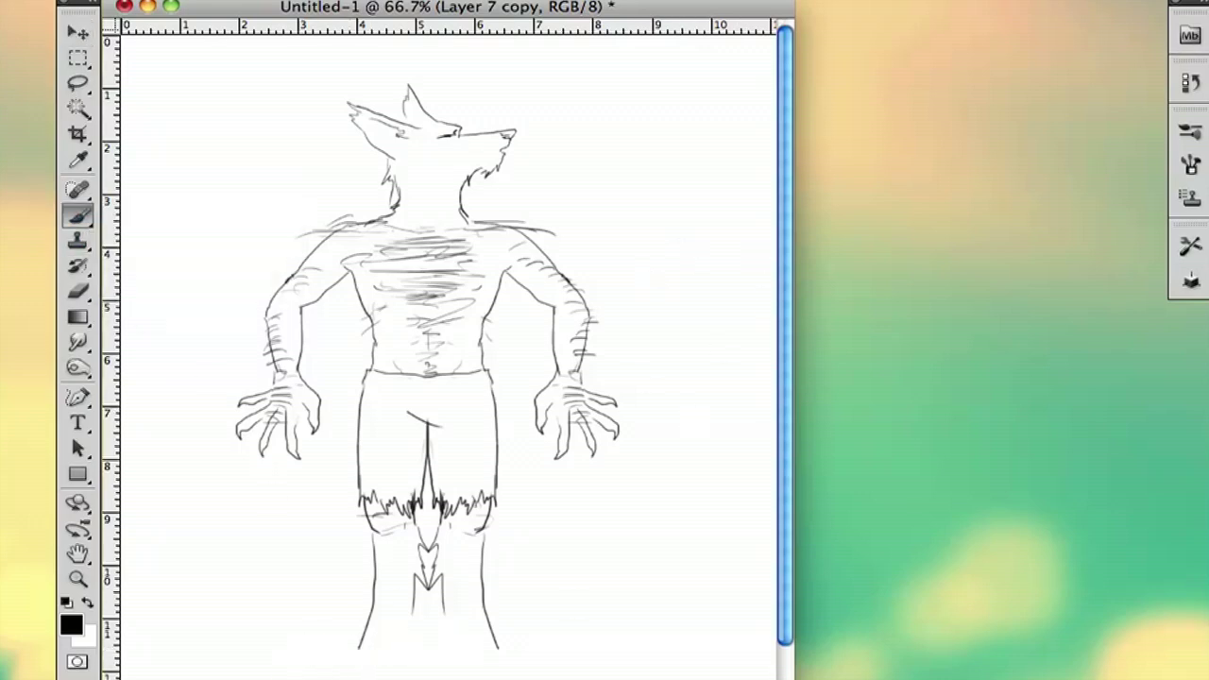
key("super+alt+shift+n")
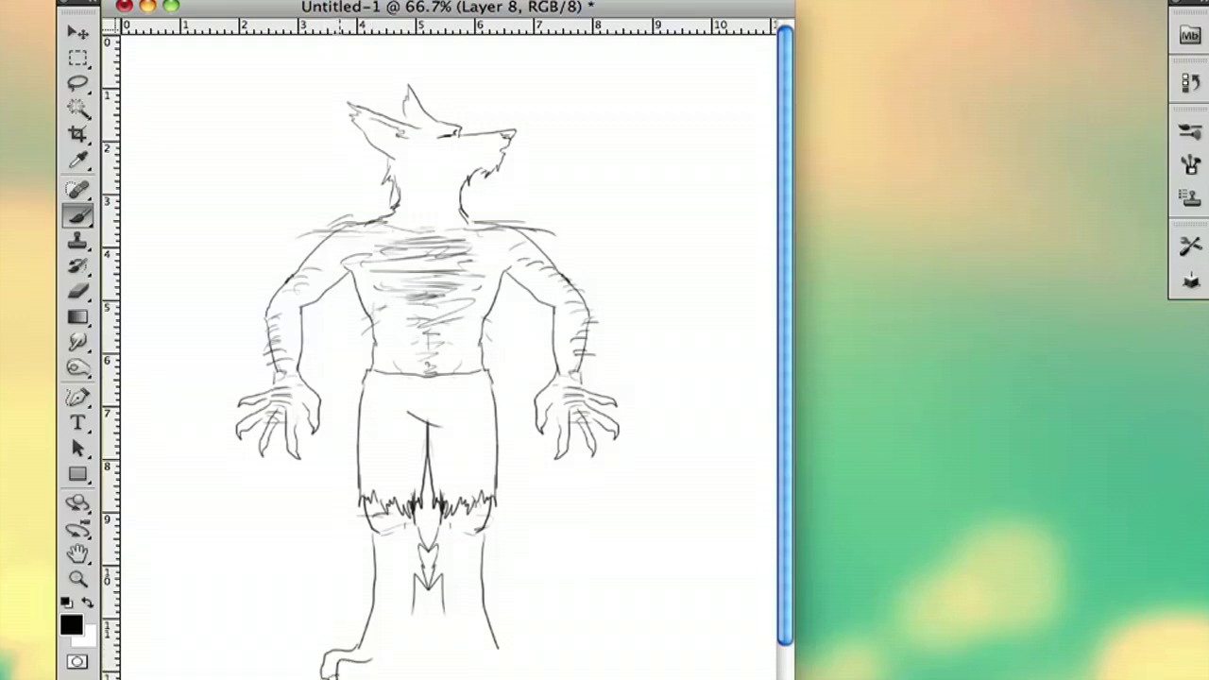
left_click_drag(388, 663, 355, 676)
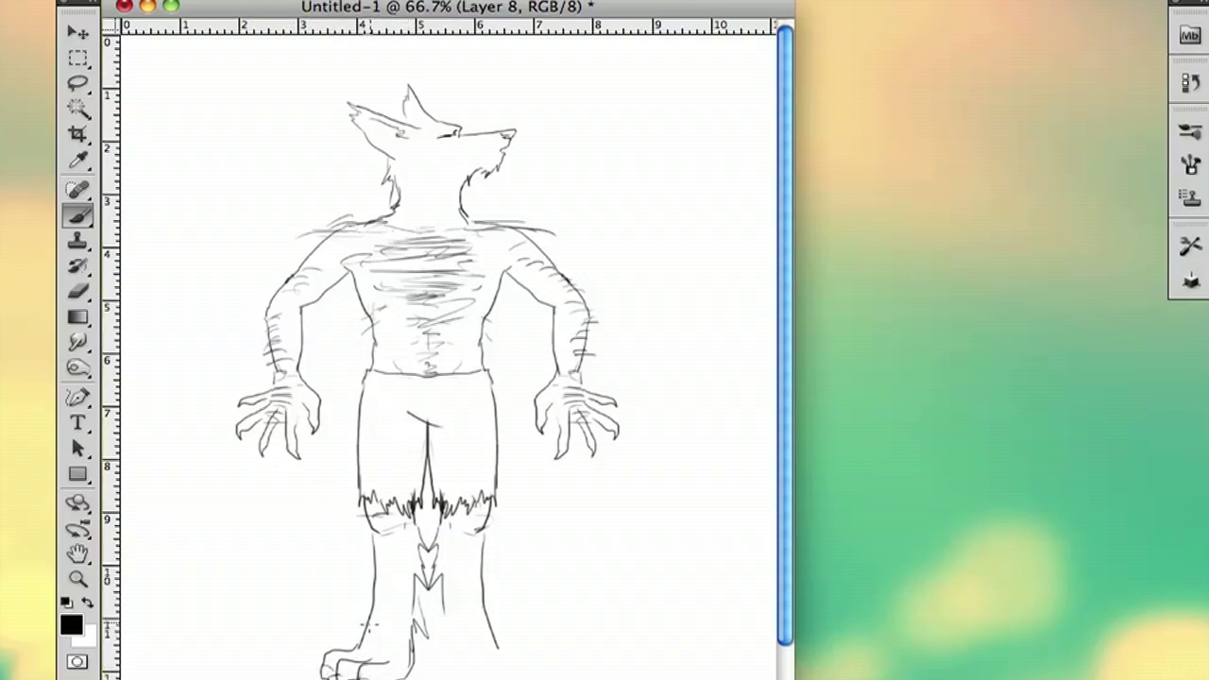
Duplicate the foot and leg fur and fit the copy, flipped horizontally, onto the right leg
left_click(78, 33)
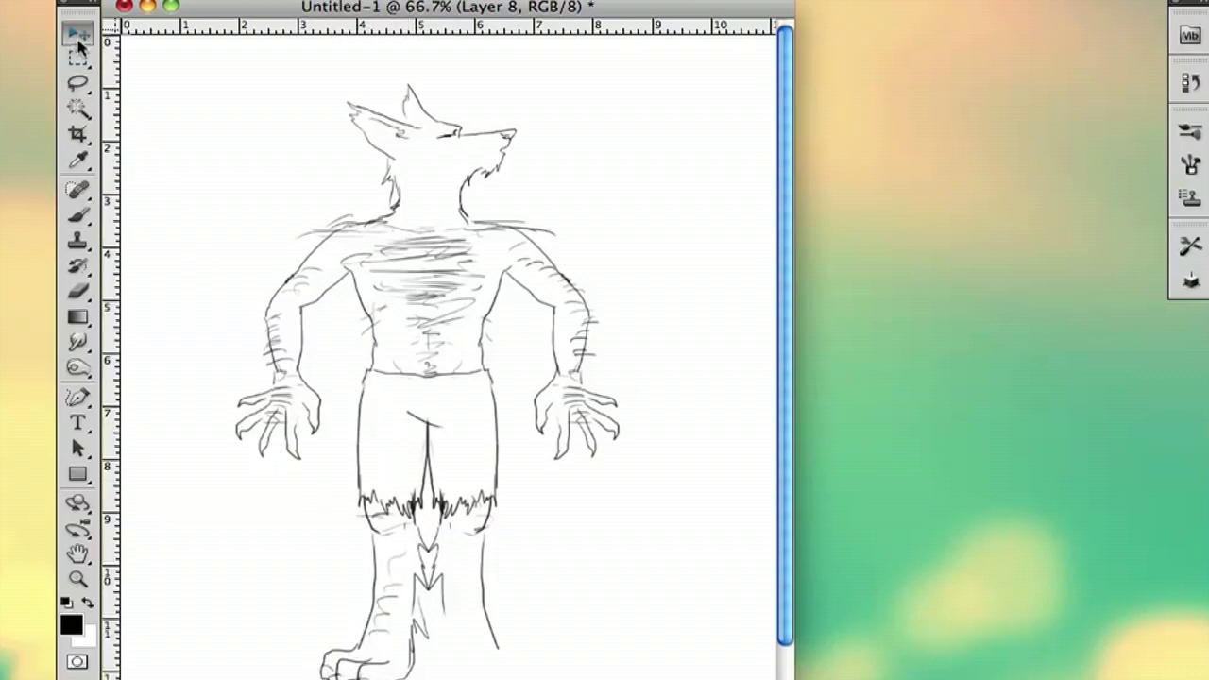
left_click_drag(395, 609, 539, 648)
key("m")
right_click(513, 567)
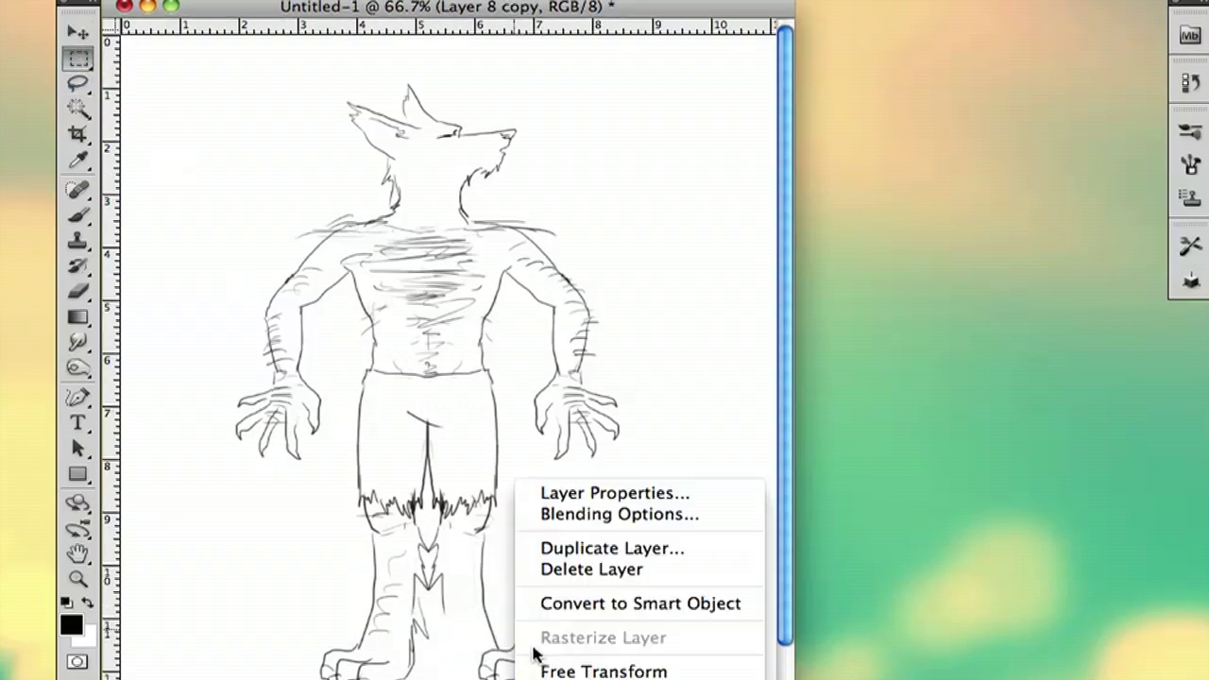
left_click(576, 669)
right_click(536, 623)
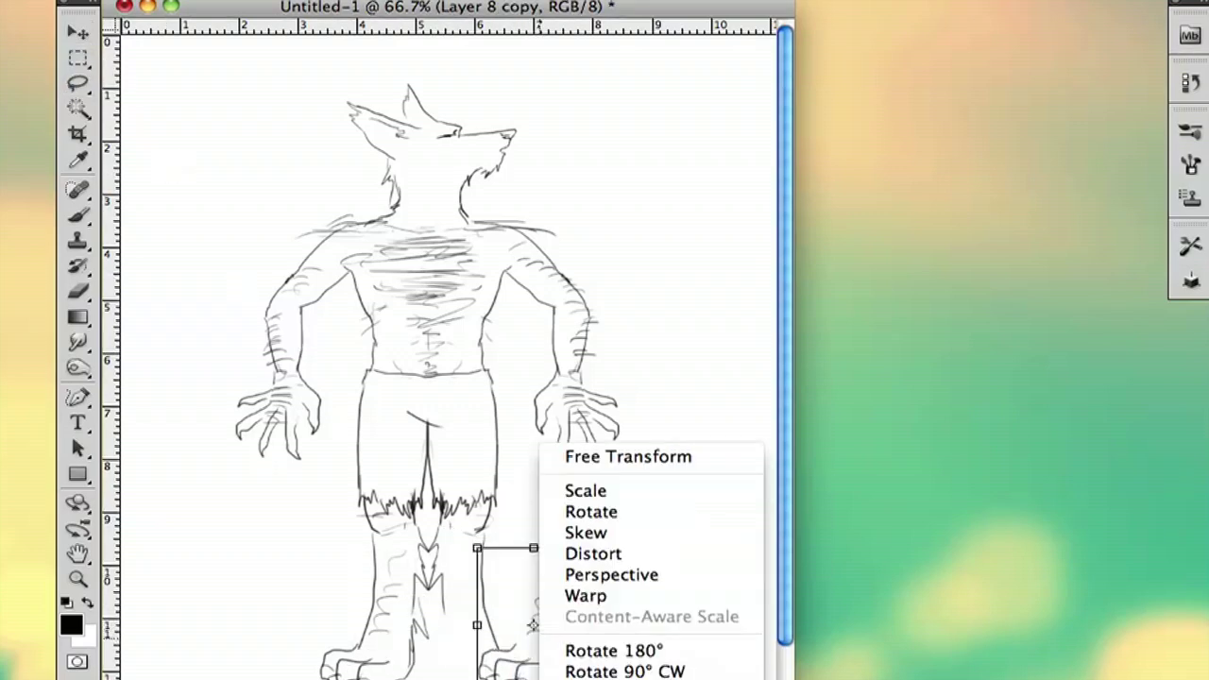
left_click(534, 625)
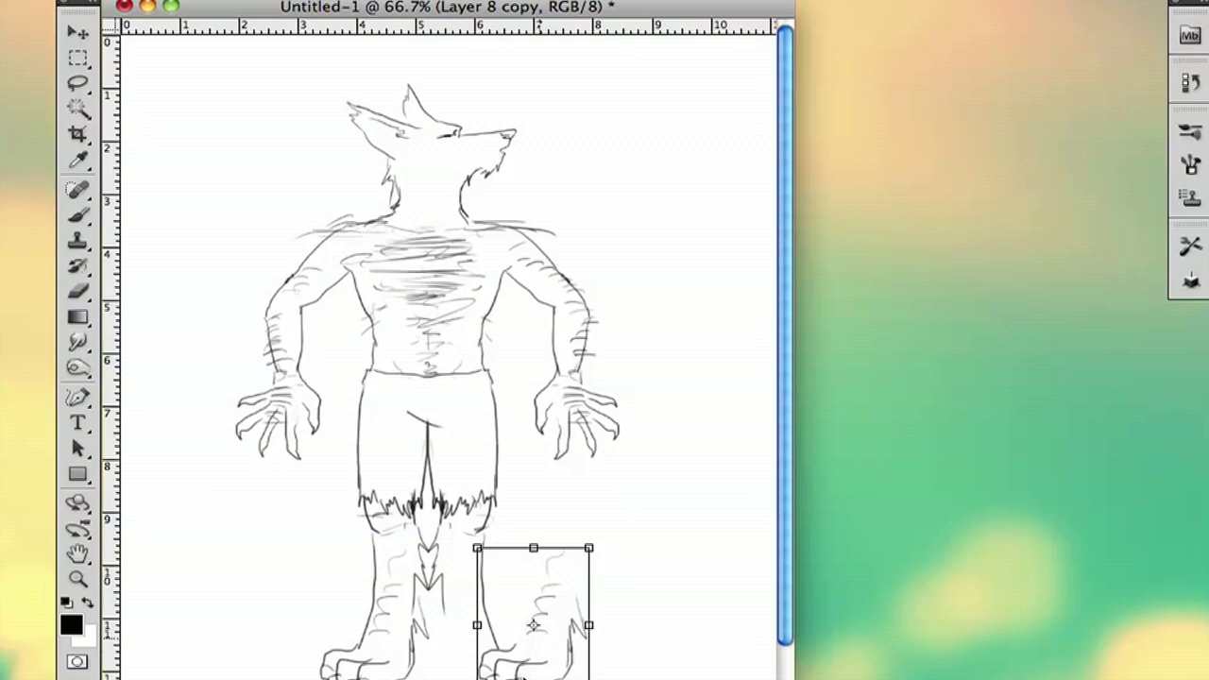
left_click_drag(531, 652, 482, 656)
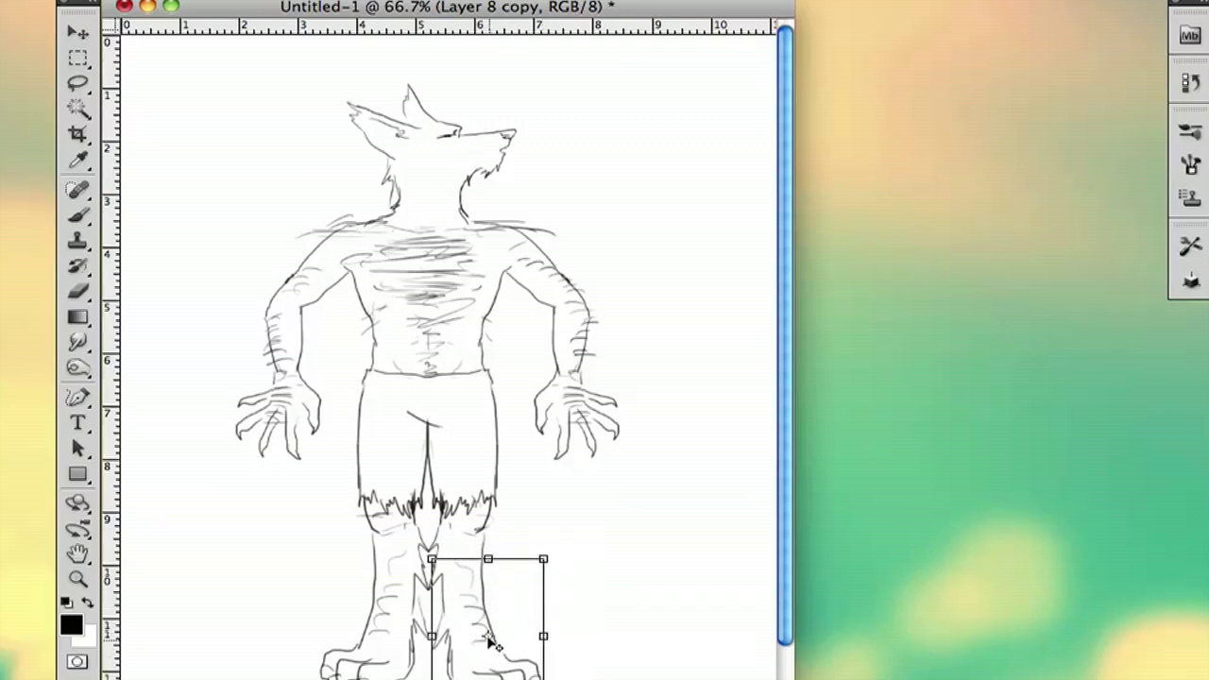
key("Return")
key("m")
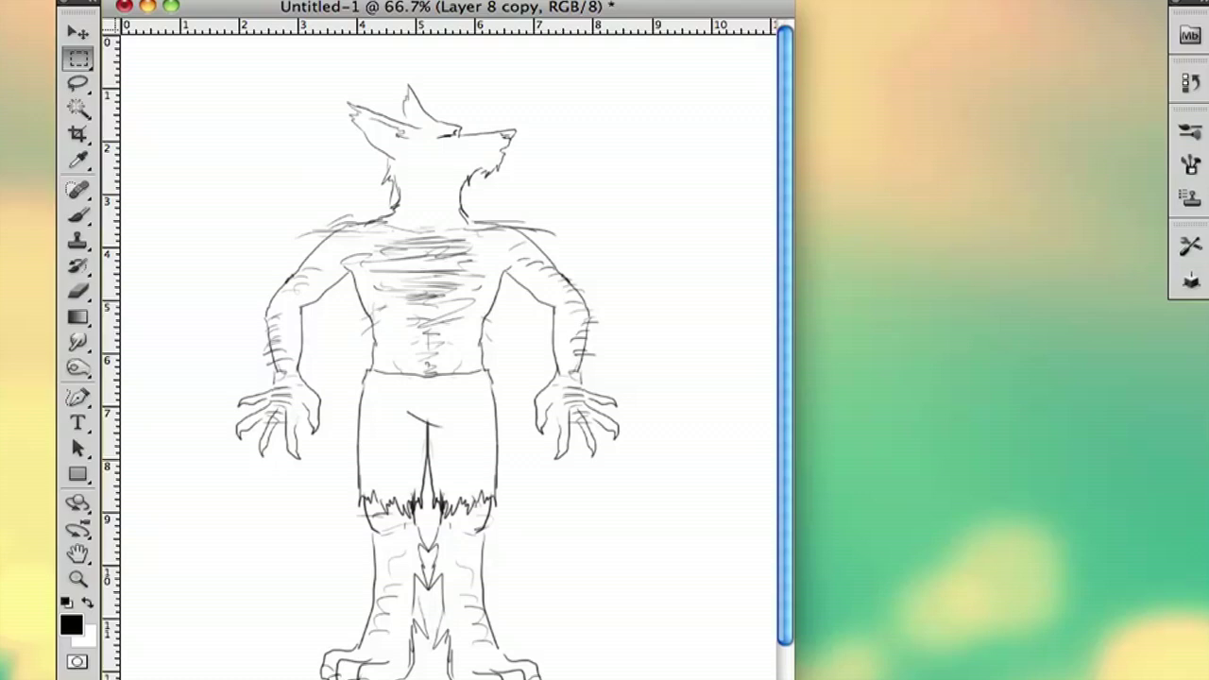
Draw a long bushy wolf tail curving out and upward from behind the shorts on a new layer
left_click(77, 216)
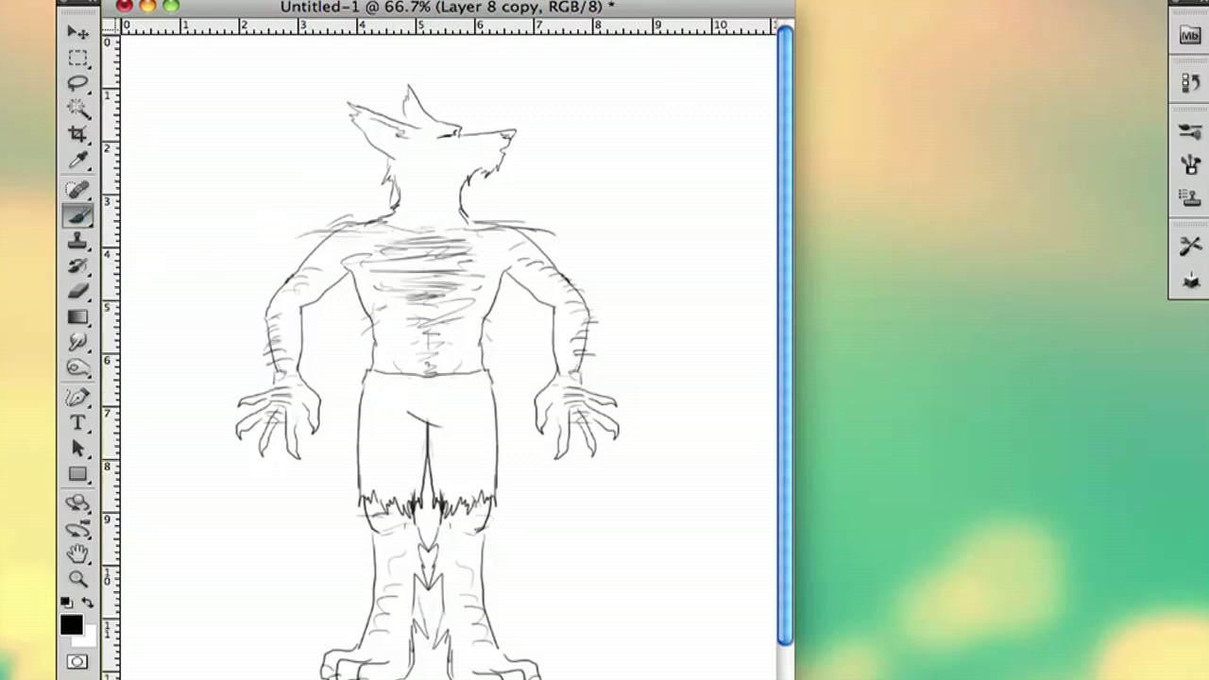
key("super+shift+alt+n")
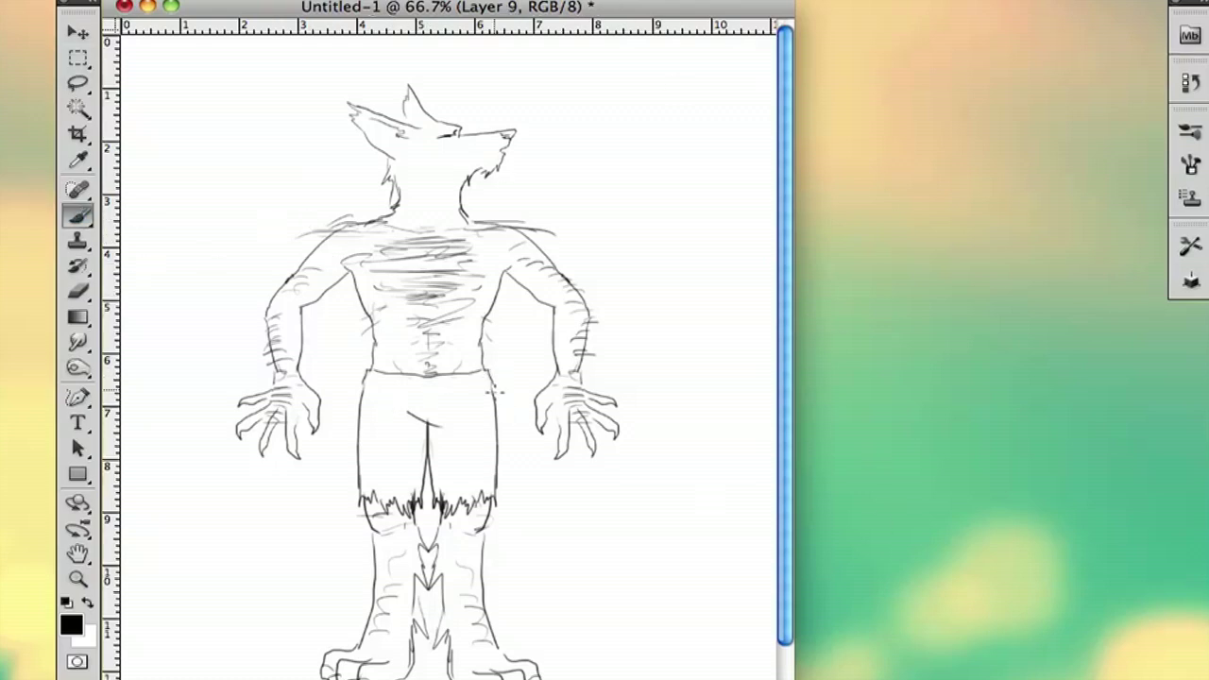
mouse_move(493, 386)
left_mouse_down()
mouse_move(559, 508)
mouse_move(611, 552)
left_mouse_up()
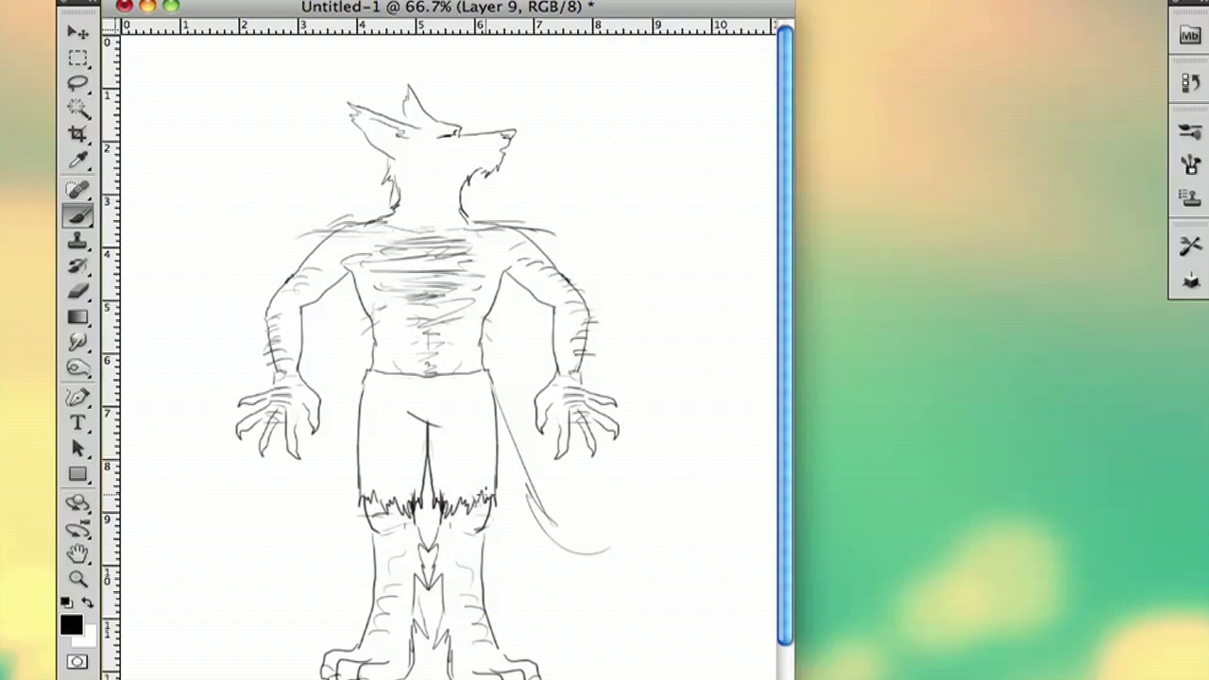
left_click_drag(491, 506, 653, 522)
key("super+z")
mouse_move(510, 567)
left_mouse_down()
mouse_move(540, 604)
mouse_move(685, 567)
mouse_move(670, 453)
mouse_move(672, 521)
mouse_move(613, 557)
left_mouse_up()
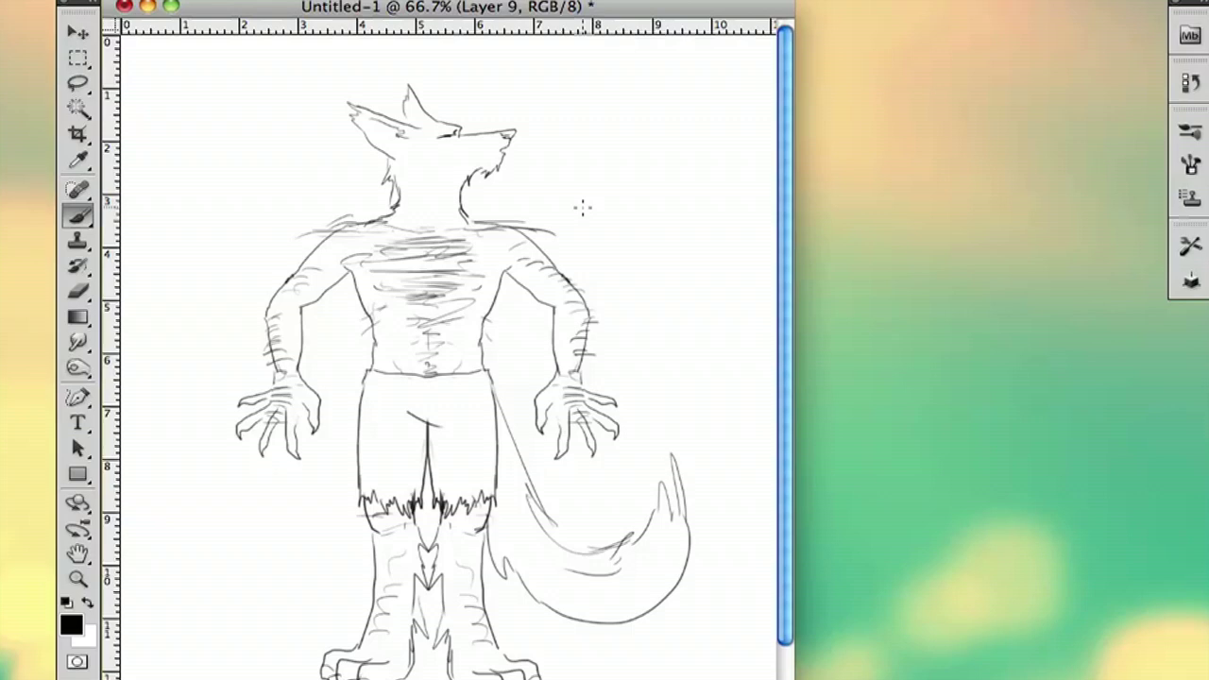